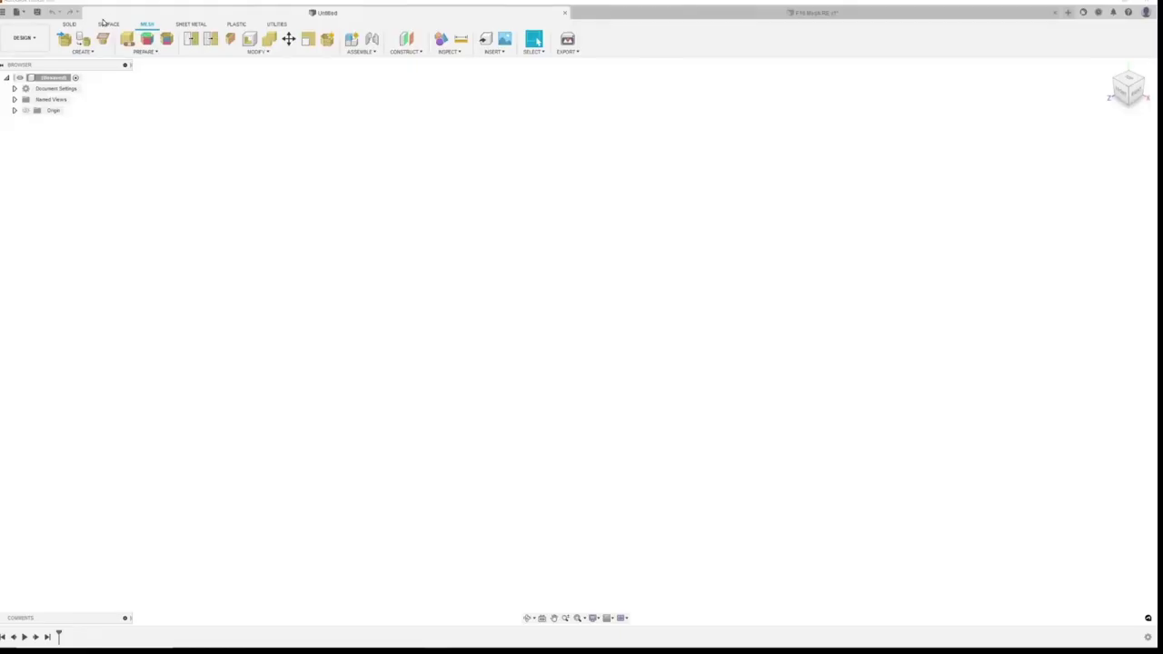
# Step: Insert the downloaded F16 mesh file into the blank design as the F16-Cleaned body
pyautogui.click(145, 24)
pyautogui.click(75, 51)
pyautogui.click(82, 70)
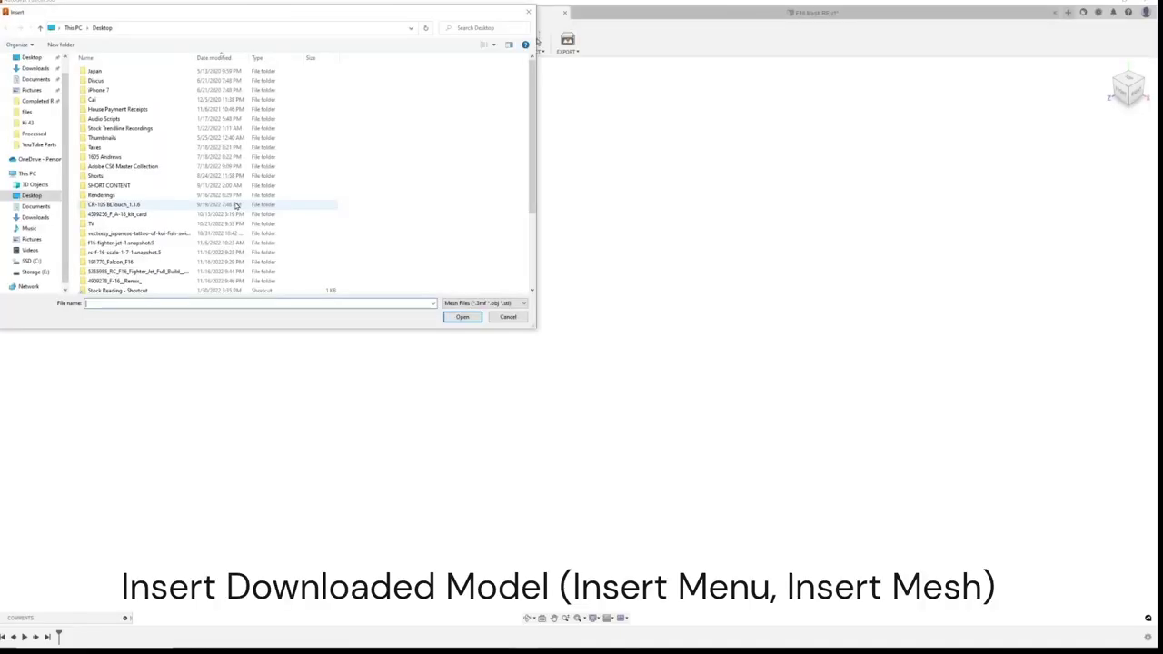
pyautogui.click(461, 317)
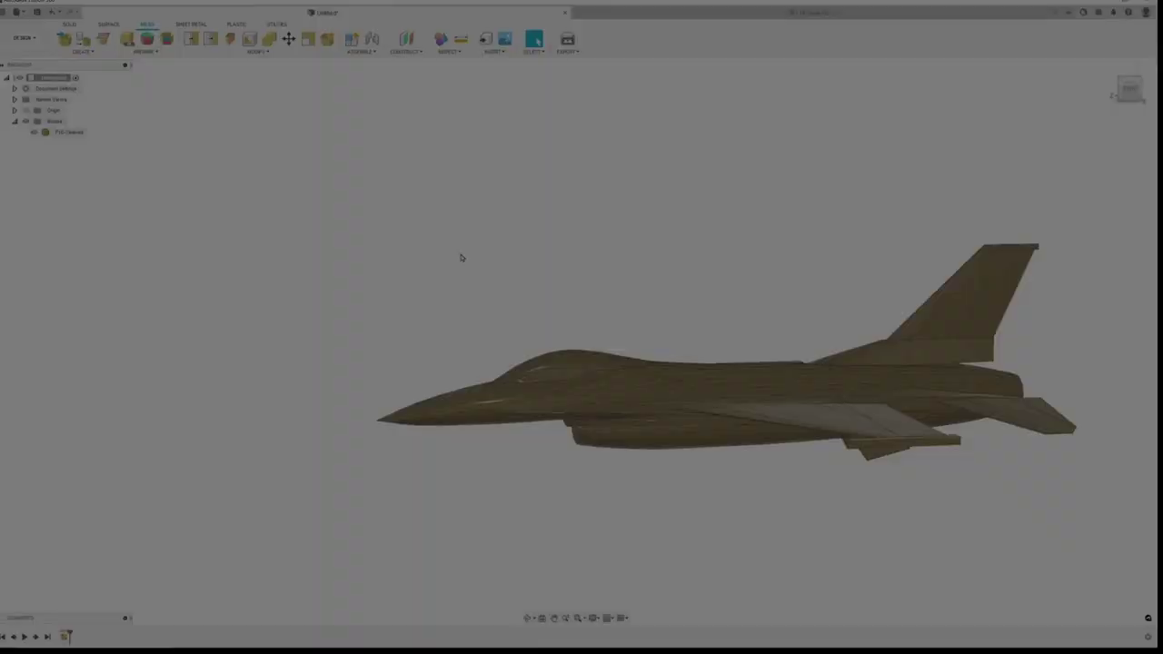
# Step: Create a copy of the F16 jet lifted directly above the original, then start renaming it
pyautogui.rightClick(459, 258)
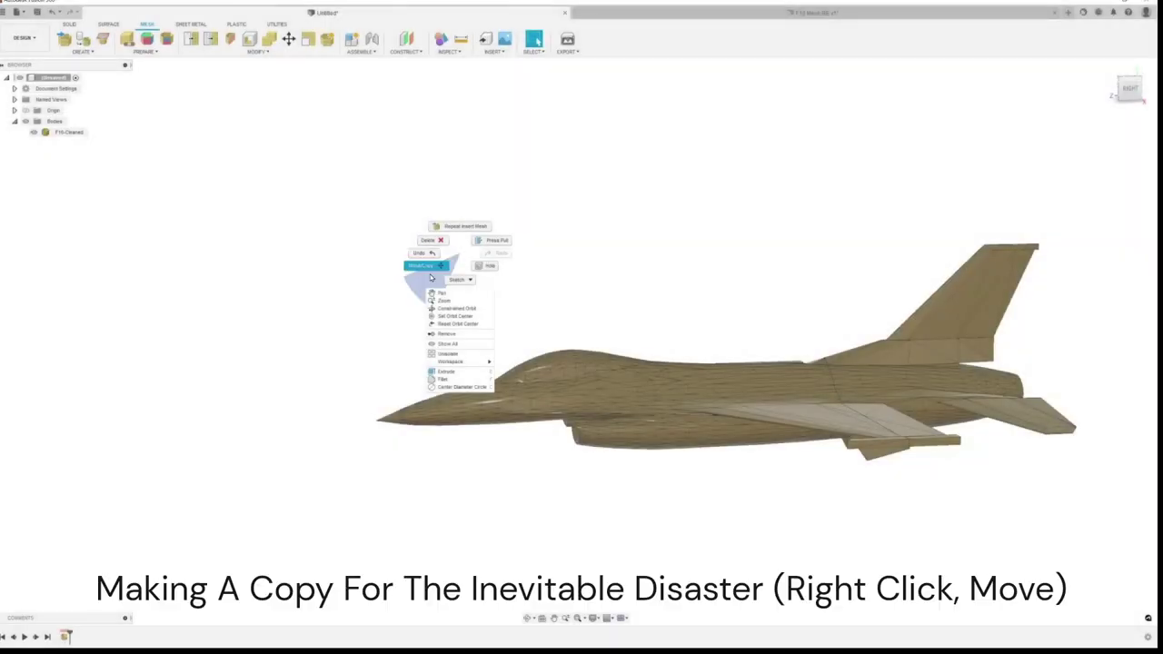
pyautogui.click(431, 277)
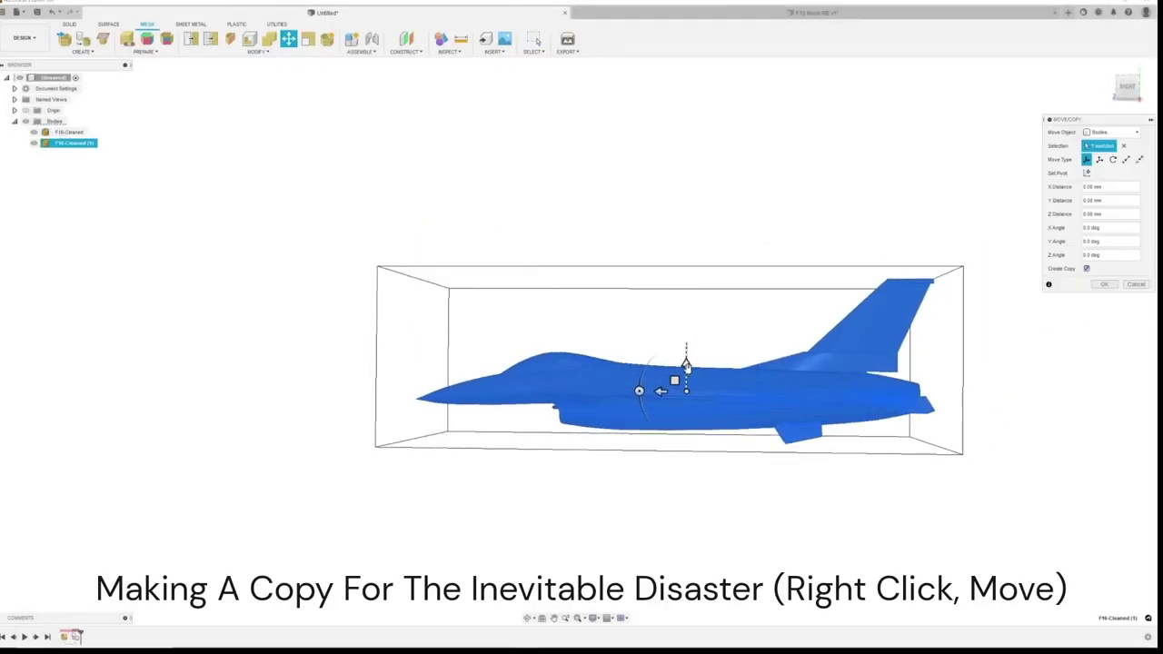
pyautogui.moveTo(686, 363); pyautogui.dragTo(686, 169)
pyautogui.click(1104, 284)
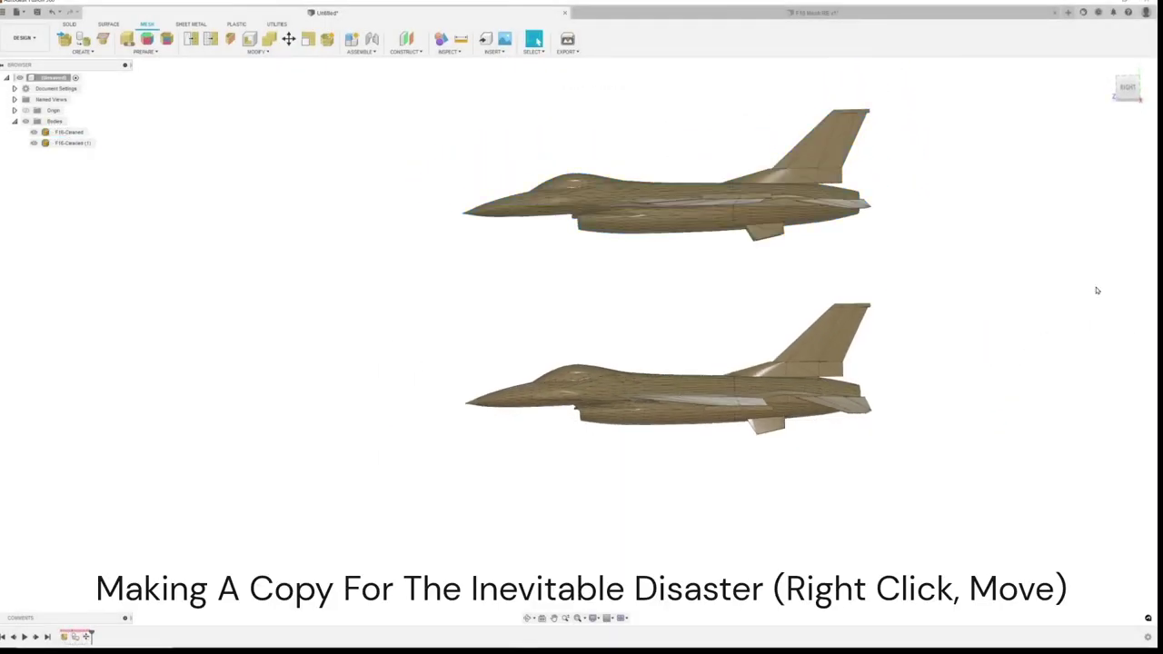
pyautogui.rightClick(67, 144)
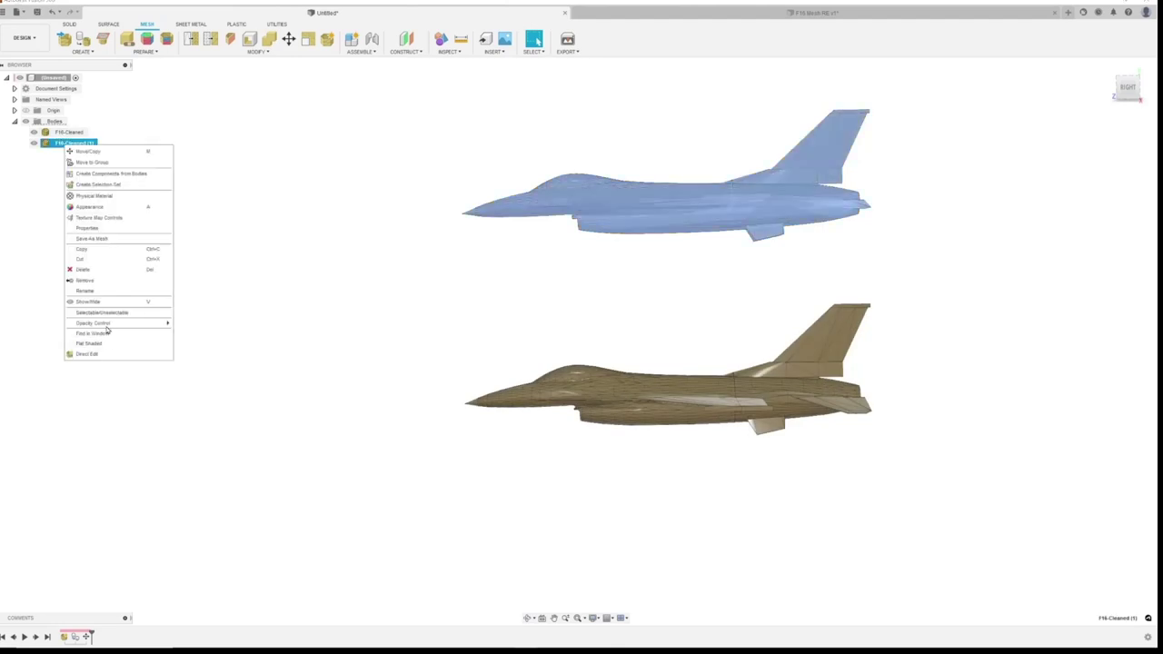
pyautogui.click(105, 293)
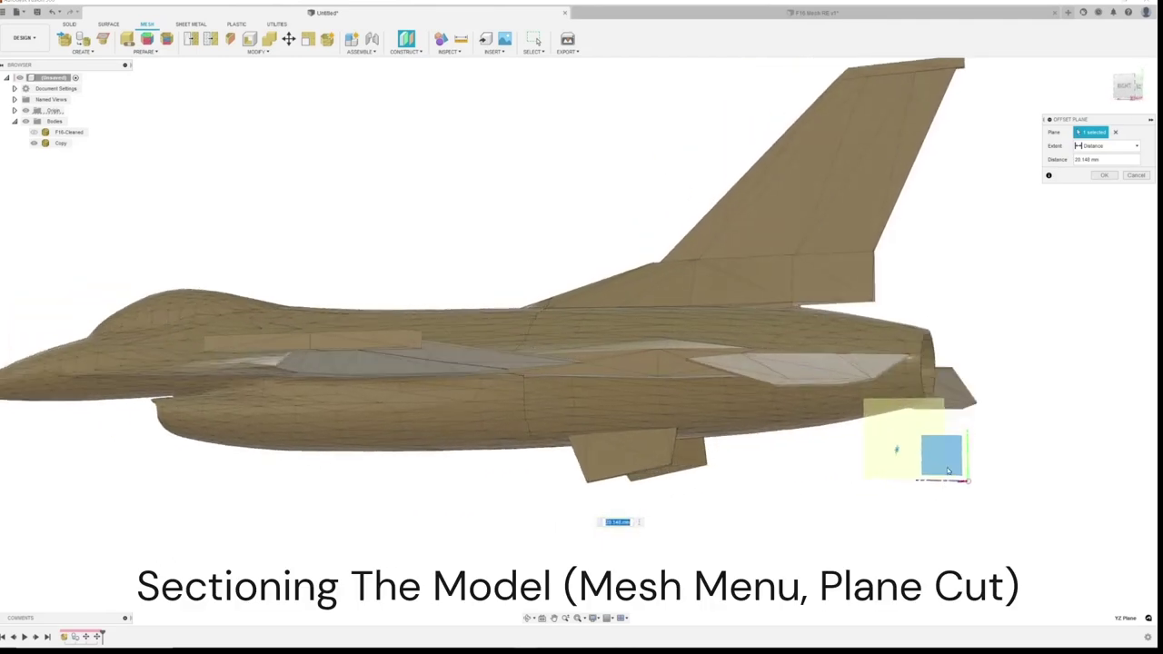
# Step: Name the duplicate Copy and place an offset construction plane at the jet's wing root
pyautogui.moveTo(636, 381)
pyautogui.keyDown('shift'); pyautogui.mouseDown(button='middle')
pyautogui.moveTo(569, 372)
pyautogui.moveTo(618, 368)
pyautogui.moveTo(803, 481)
pyautogui.mouseUp(button='middle'); pyautogui.keyUp('shift')
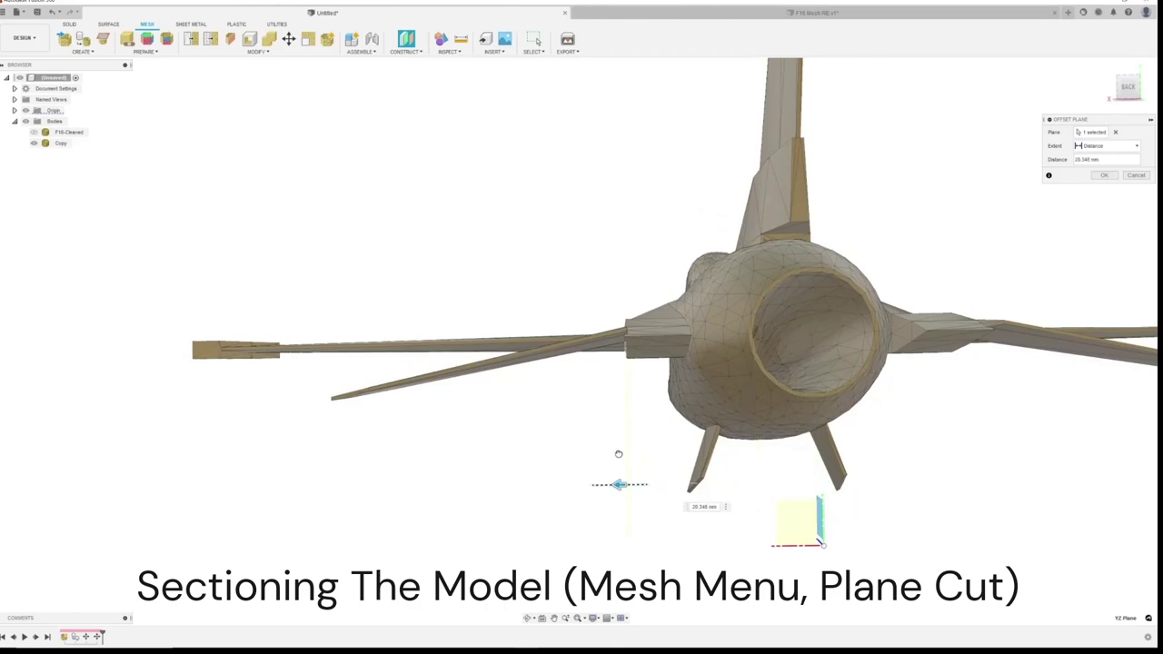
pyautogui.keyDown('shift'); pyautogui.moveTo(618, 454); pyautogui.dragTo(753, 562, button='middle'); pyautogui.keyUp('shift')
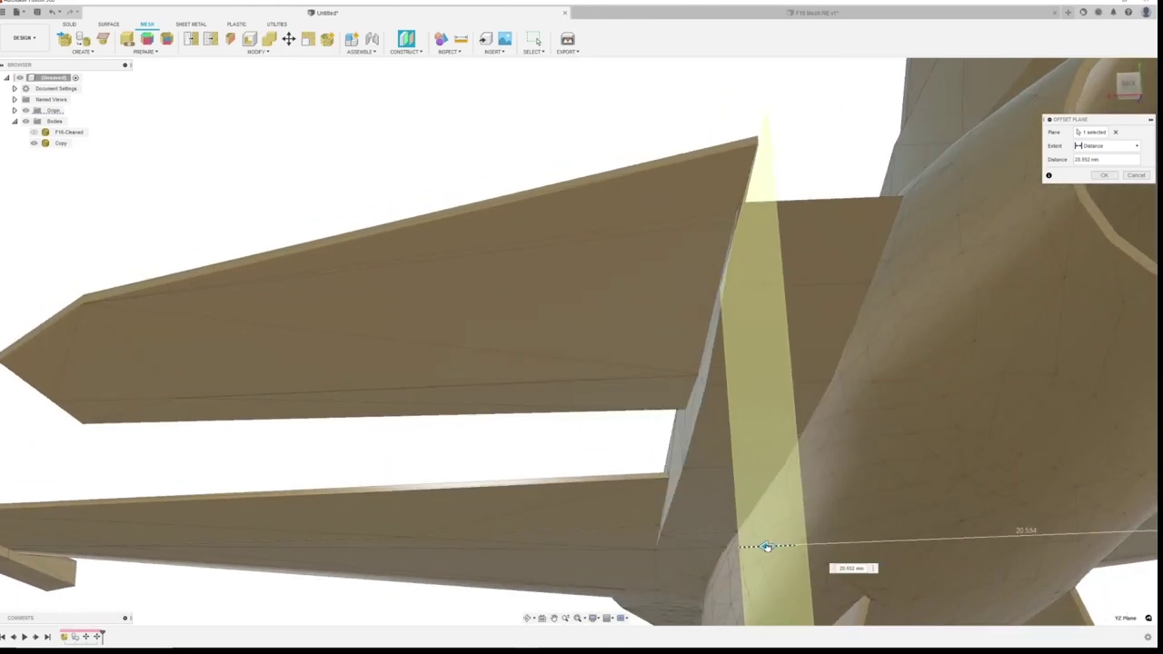
pyautogui.scroll(-5, 765, 546)
pyautogui.press('Return')
pyautogui.scroll(2, 766, 546)
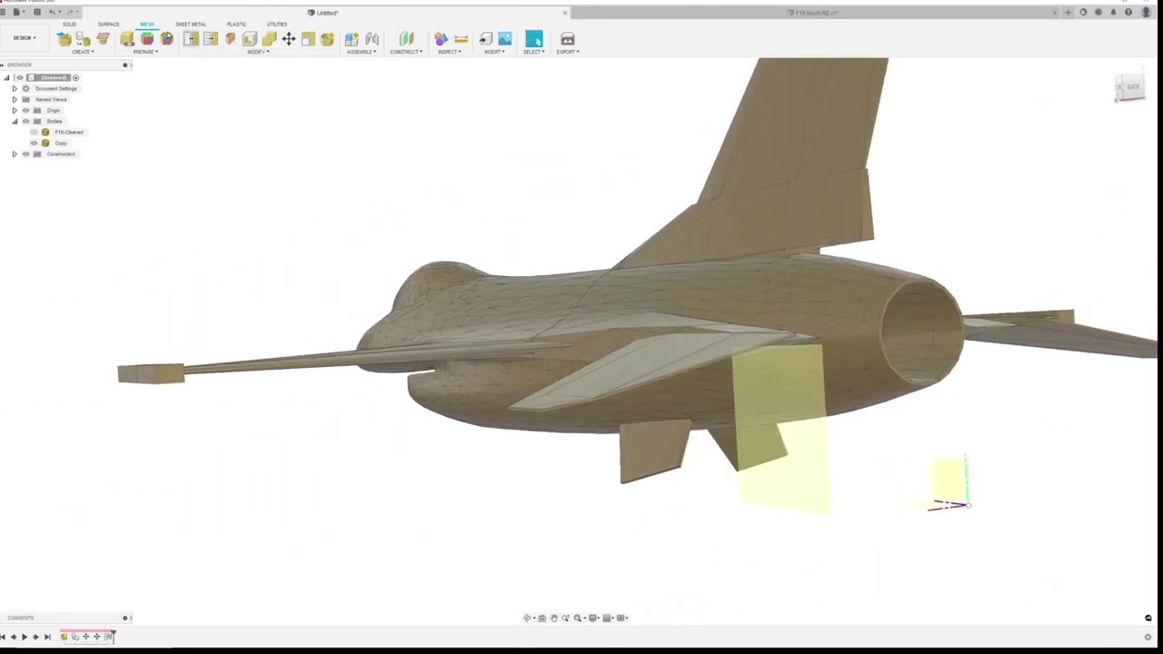
pyautogui.keyDown('shift'); pyautogui.moveTo(627, 311); pyautogui.dragTo(545, 273, button='middle'); pyautogui.keyUp('shift')
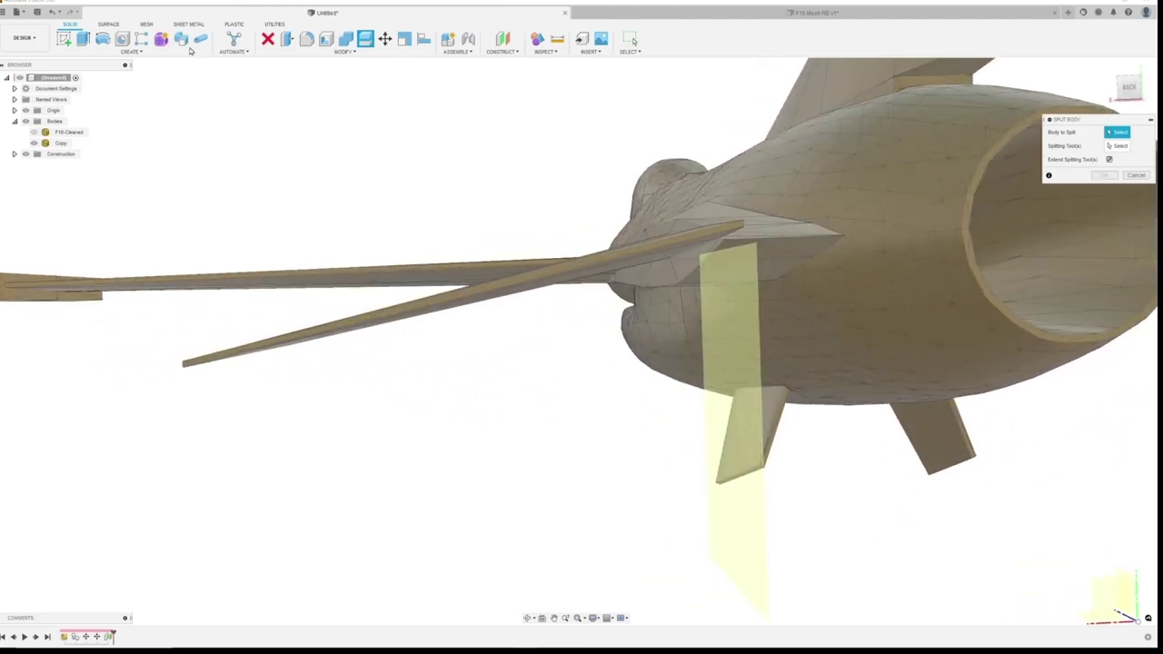
# Step: Plane Cut the Copy mesh at the offset plane using the Split Body type
pyautogui.click(146, 23)
pyautogui.click(253, 52)
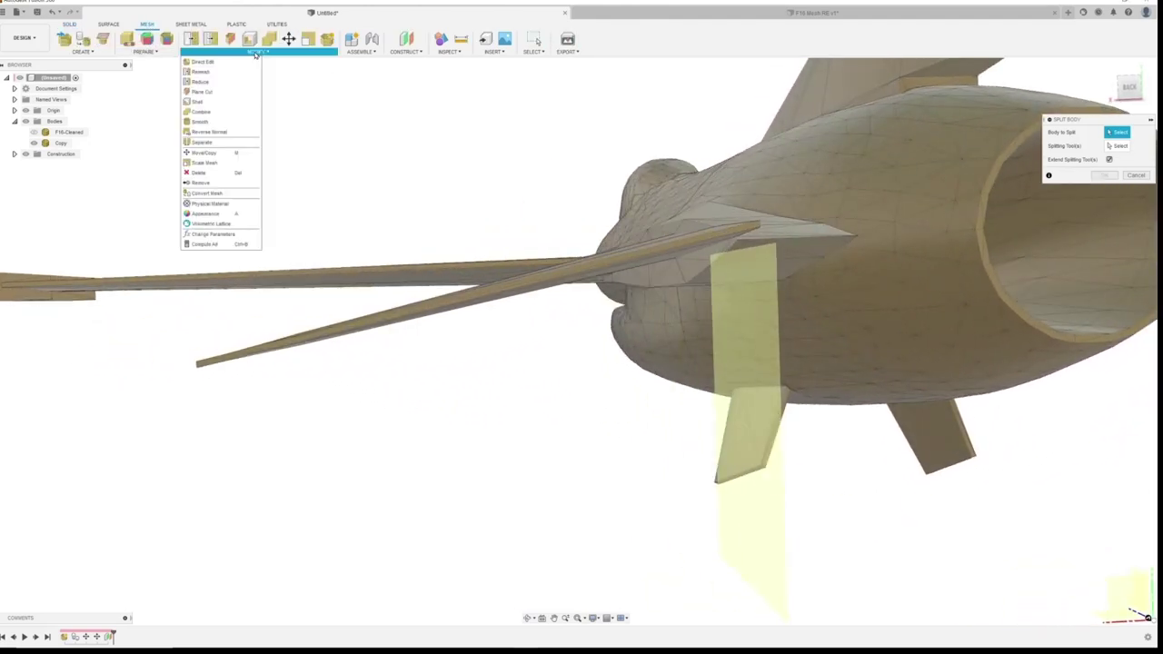
pyautogui.click(202, 92)
pyautogui.click(784, 378)
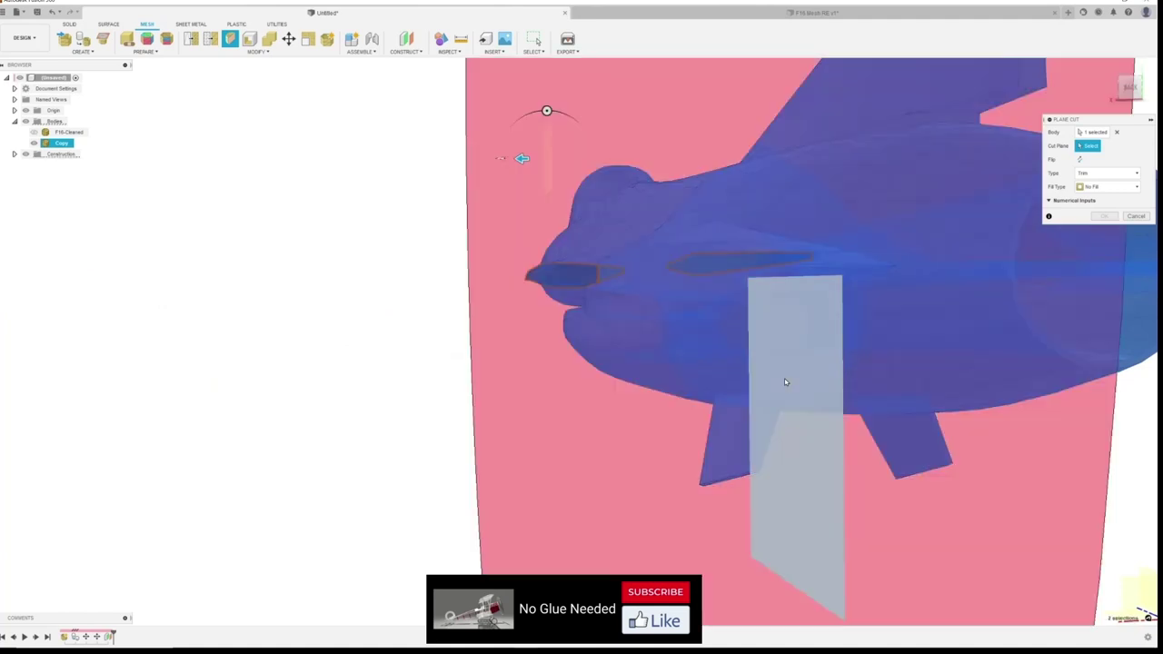
pyautogui.click(784, 378)
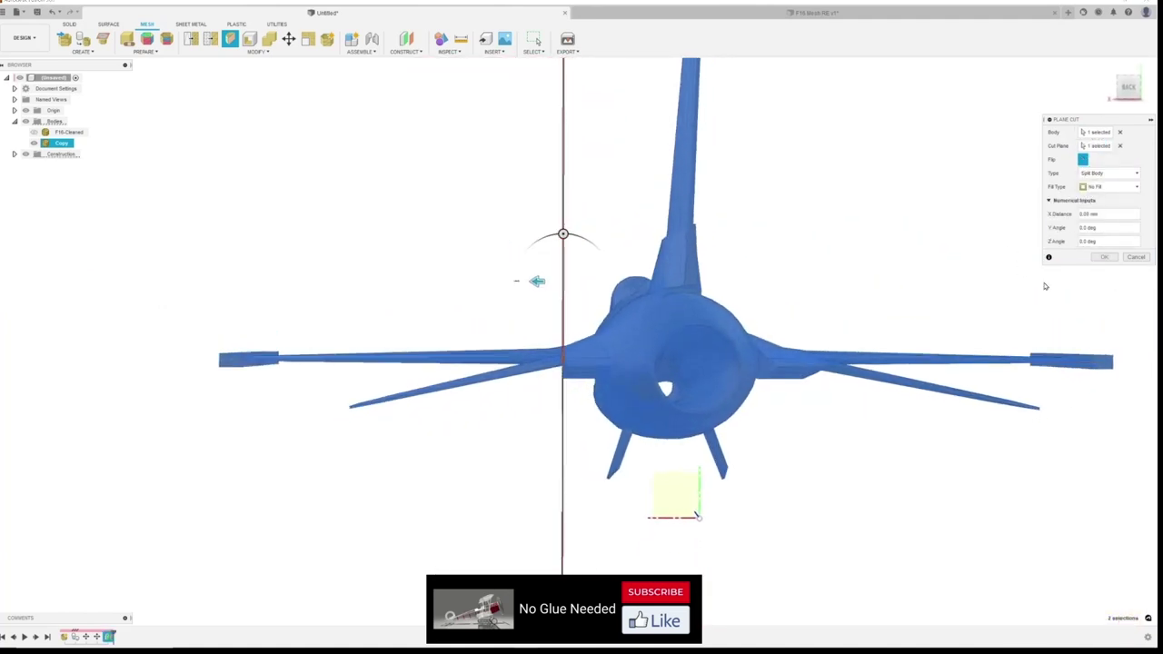
pyautogui.click(1102, 257)
# Step: Begin a Move/Copy on the separated wing body, MeshBody3
pyautogui.rightClick(455, 236)
pyautogui.click(513, 304)
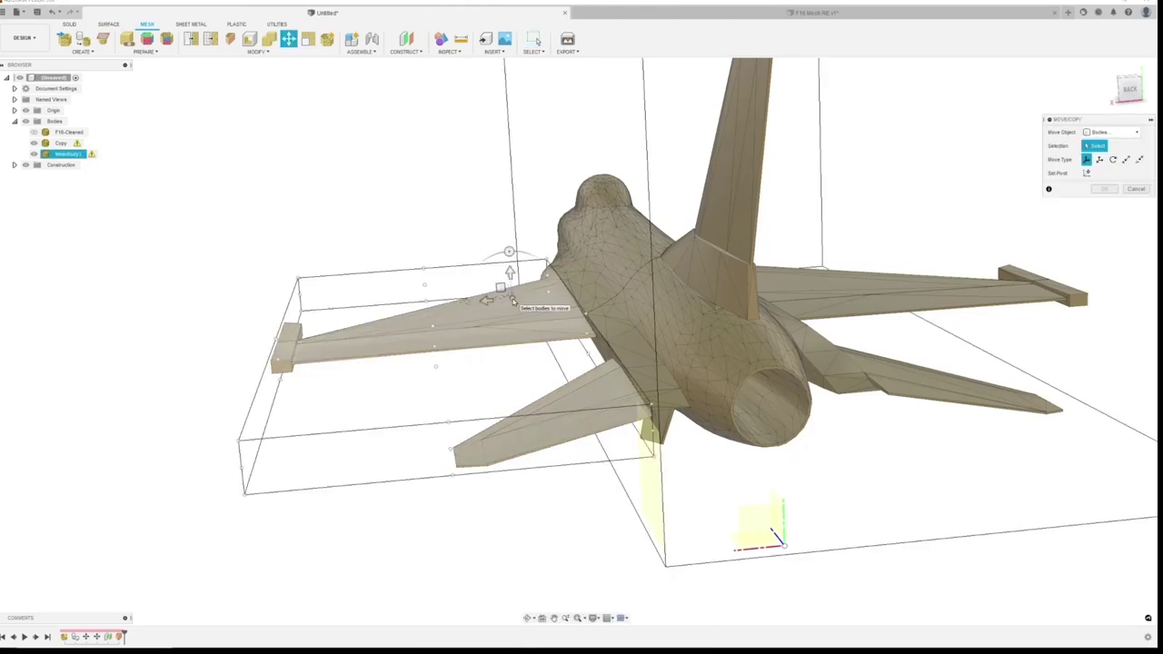
pyautogui.click(512, 302)
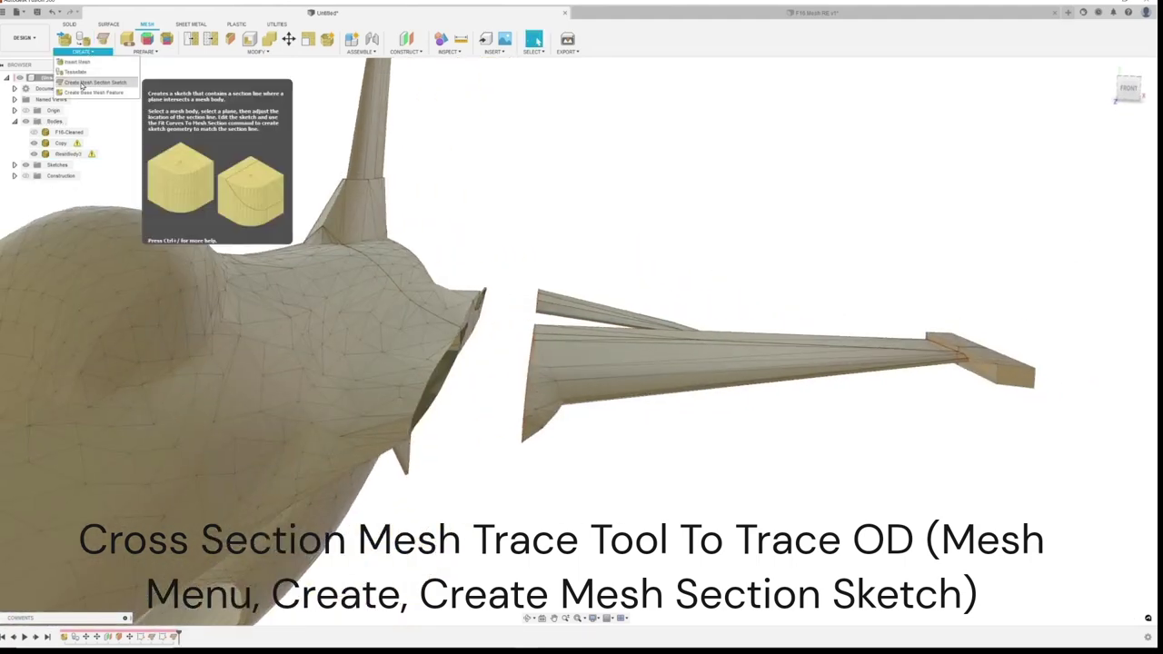
# Step: Start a mesh section sketch through the separated wing body
pyautogui.click(82, 85)
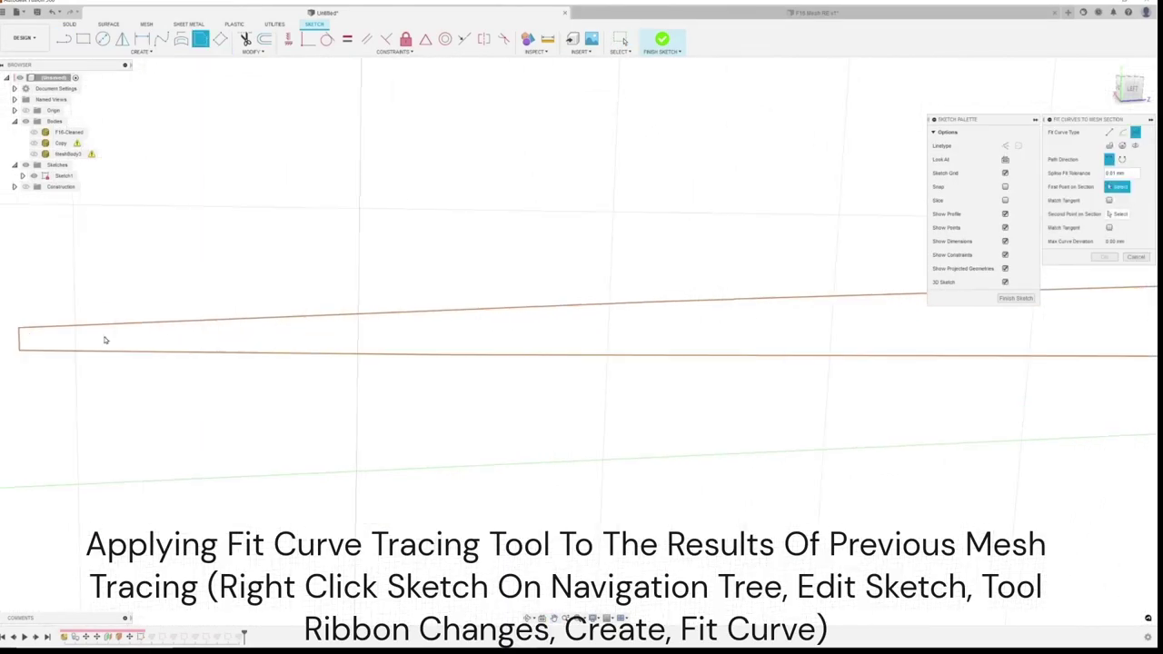
# Step: Fit curves to the wing section line in Sketch1, starting from its first point
pyautogui.click(663, 351)
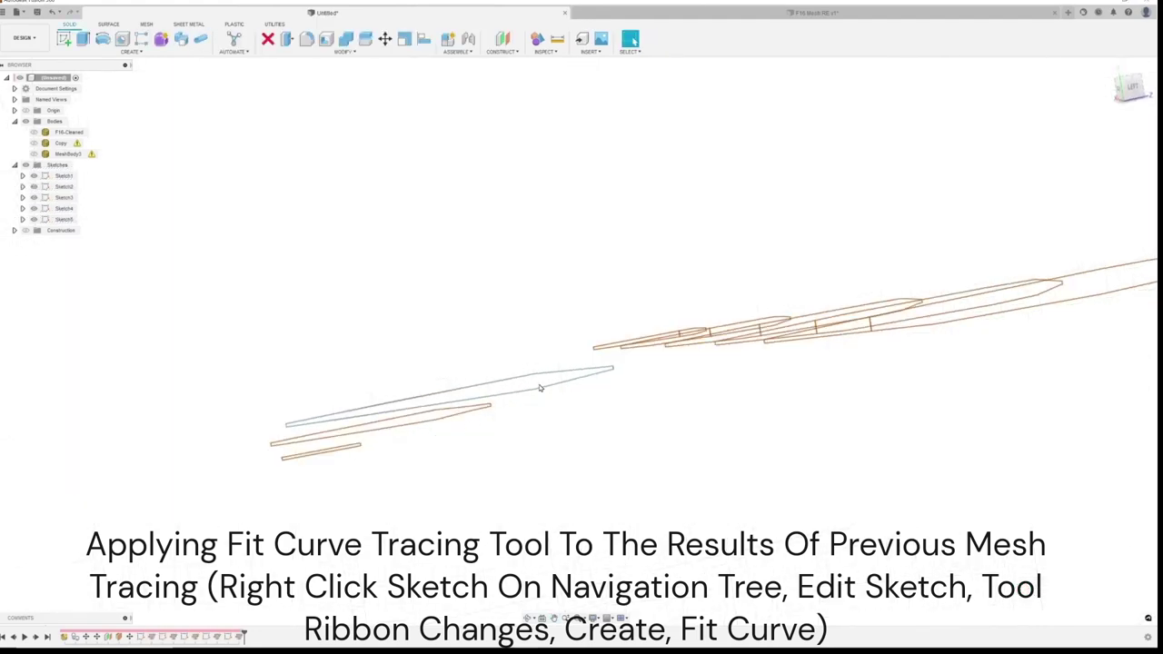
pyautogui.keyDown('shift'); pyautogui.moveTo(515, 321); pyautogui.dragTo(701, 362, button='middle'); pyautogui.keyUp('shift')
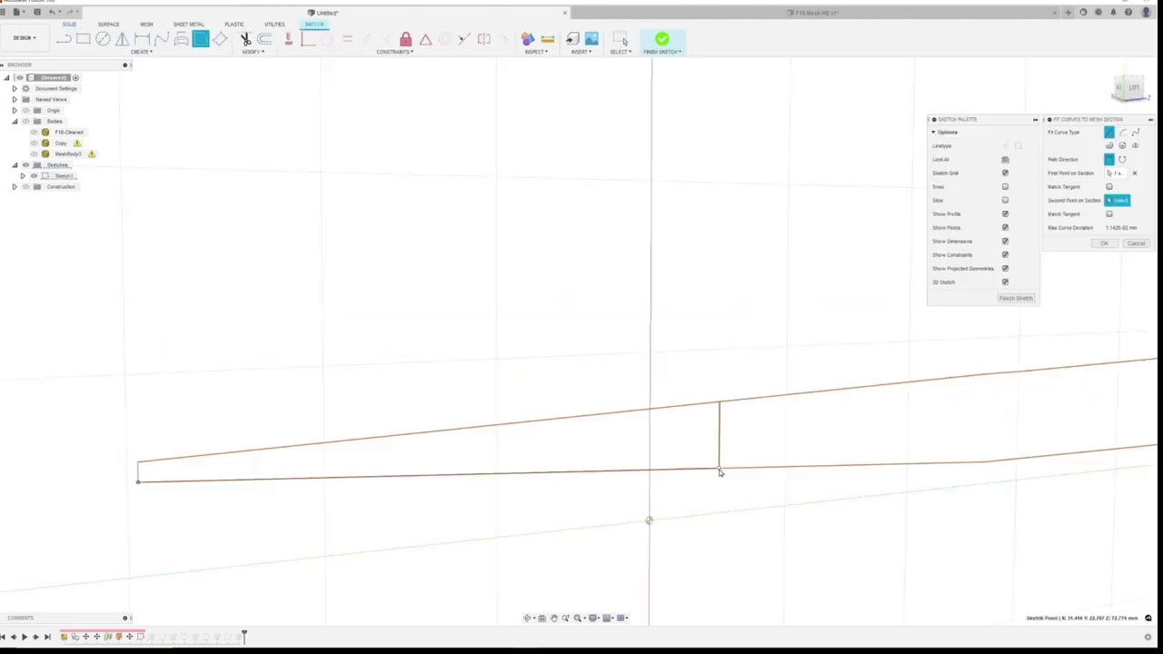
pyautogui.keyDown('shift'); pyautogui.moveTo(934, 315); pyautogui.dragTo(935, 367, button='middle'); pyautogui.keyUp('shift')
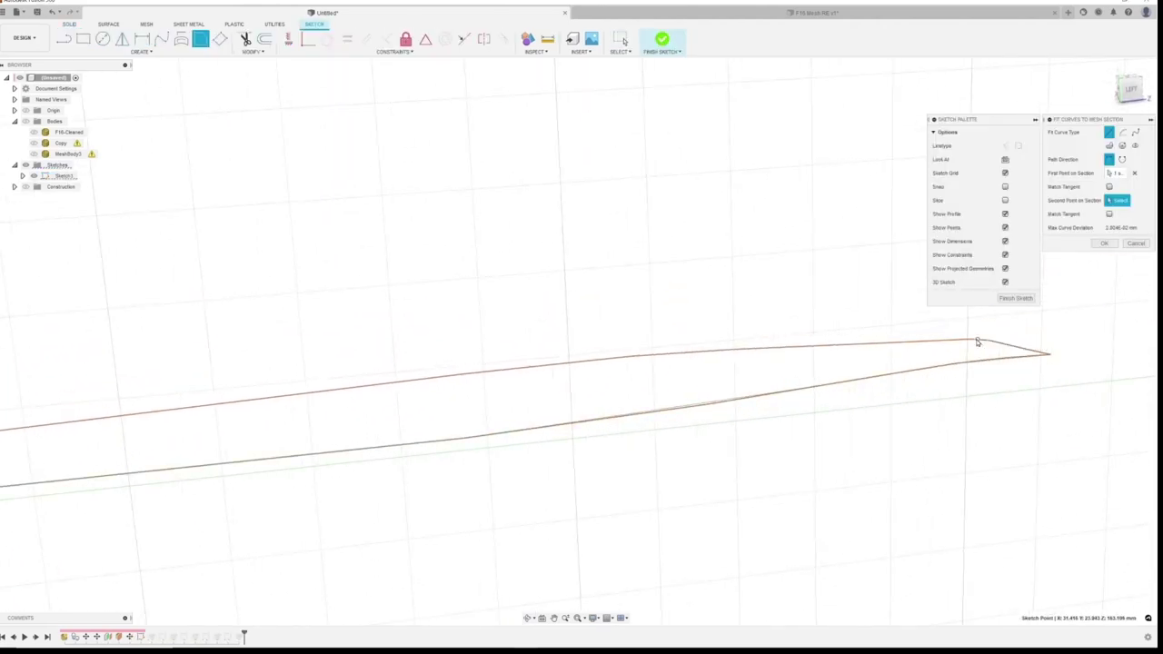
pyautogui.scroll(-2, 654, 368)
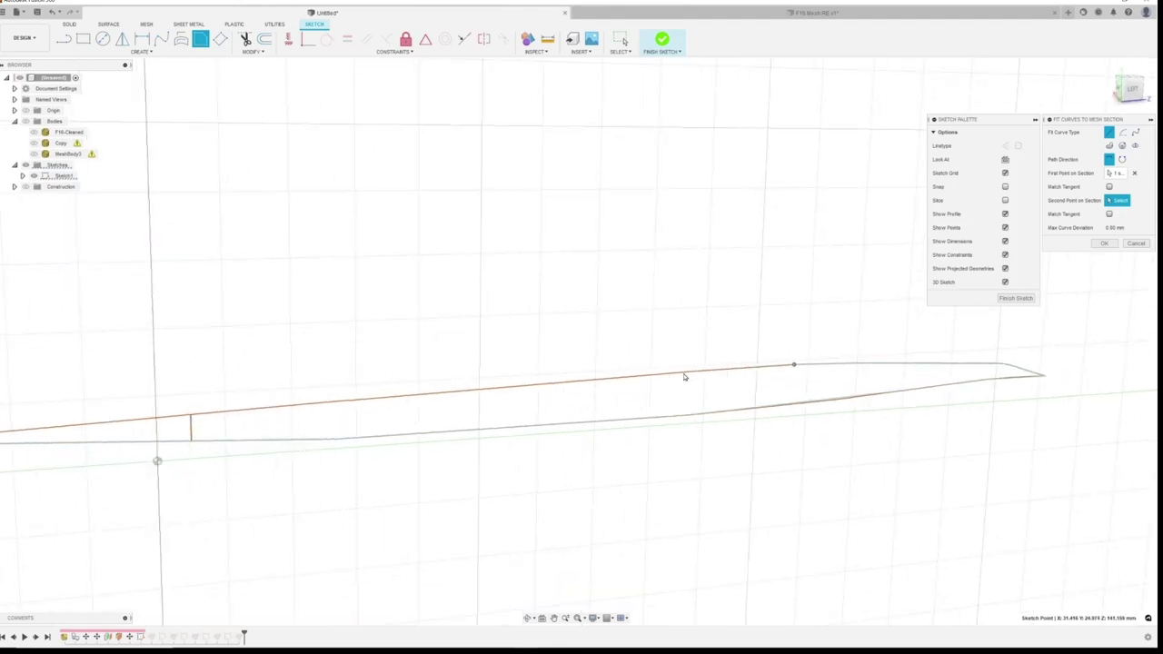
pyautogui.keyDown('shift'); pyautogui.moveTo(685, 379); pyautogui.dragTo(357, 421, button='middle'); pyautogui.keyUp('shift')
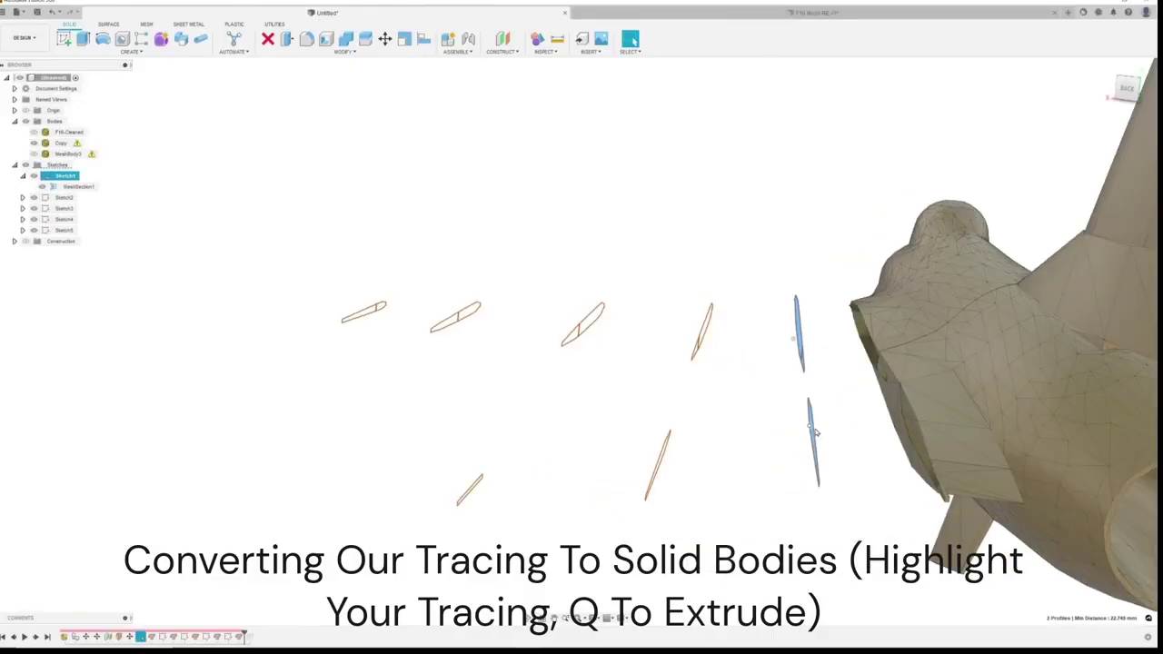
# Step: Orbit around the traced section sketches and the aircraft mesh
pyautogui.keyDown('shift'); pyautogui.moveTo(920, 439); pyautogui.dragTo(804, 422, button='middle'); pyautogui.keyUp('shift')
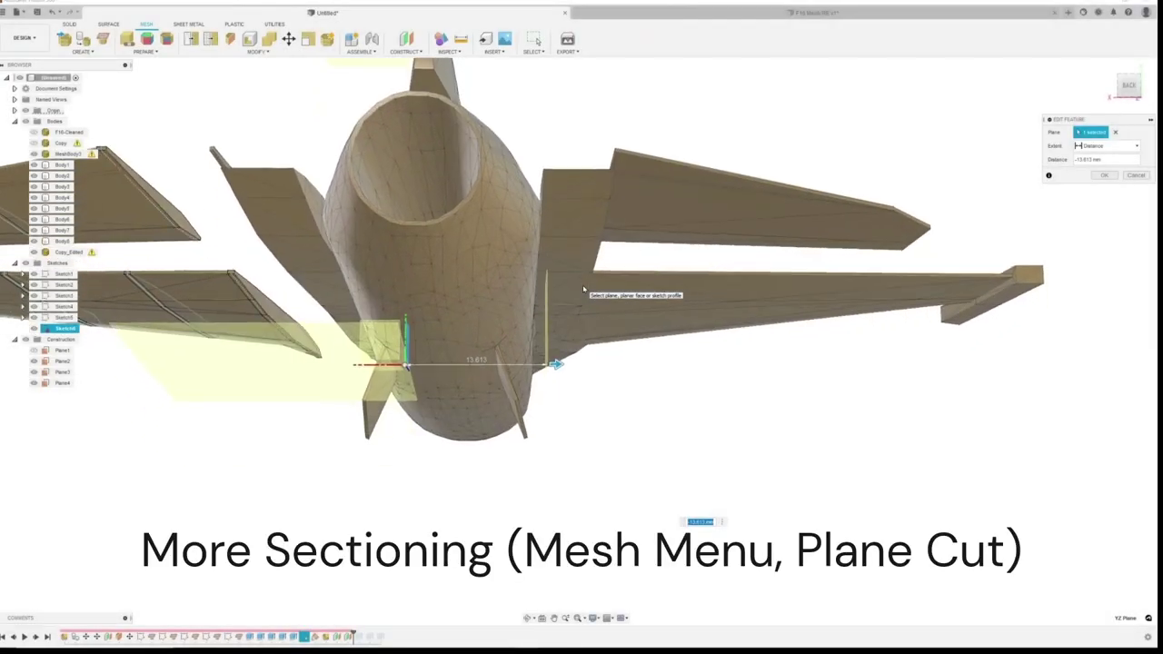
# Step: Cut the body at the plane set to -19.205 mm and hide the right half
pyautogui.moveTo(584, 290)
pyautogui.keyDown('shift'); pyautogui.mouseDown(button='middle')
pyautogui.moveTo(761, 260)
pyautogui.moveTo(567, 396)
pyautogui.mouseUp(button='middle'); pyautogui.keyUp('shift')
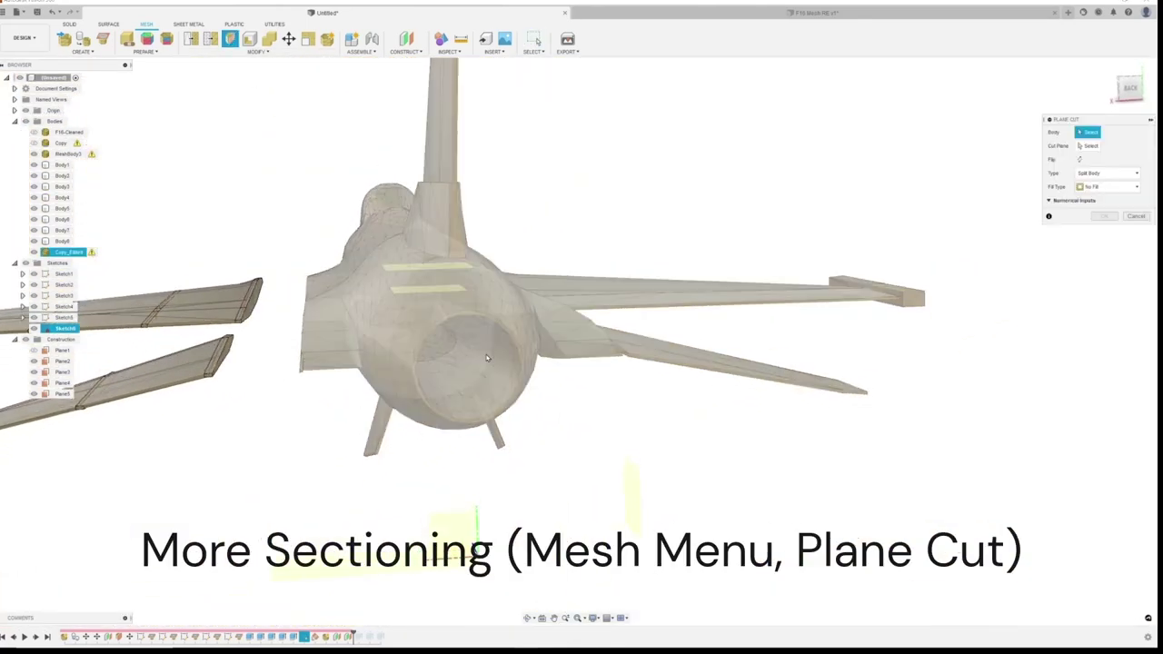
pyautogui.click(718, 324)
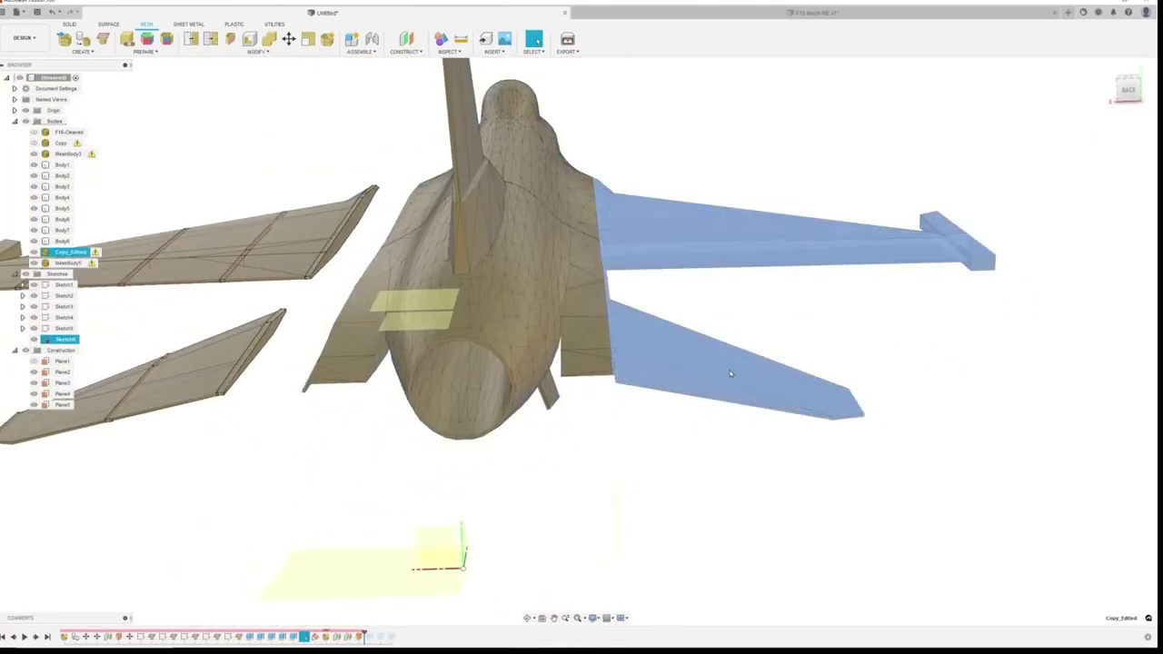
pyautogui.rightClick(869, 339)
pyautogui.click(838, 350)
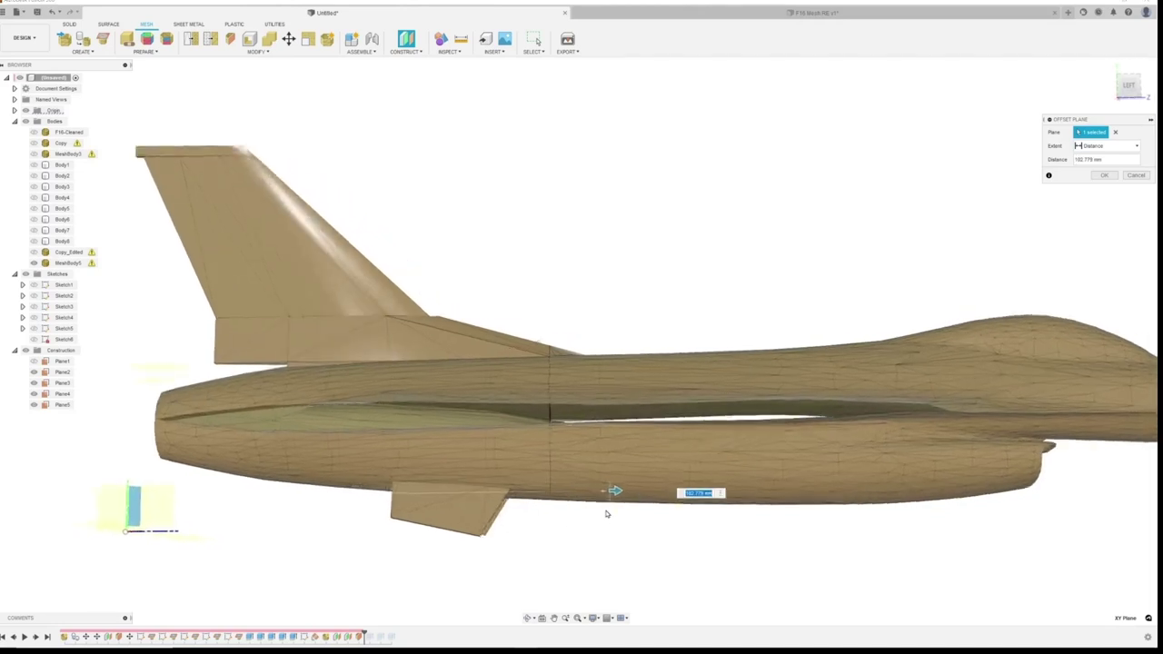
# Step: Select the base plane for a new offset plane across the fuselage
pyautogui.scroll(2, 602, 503)
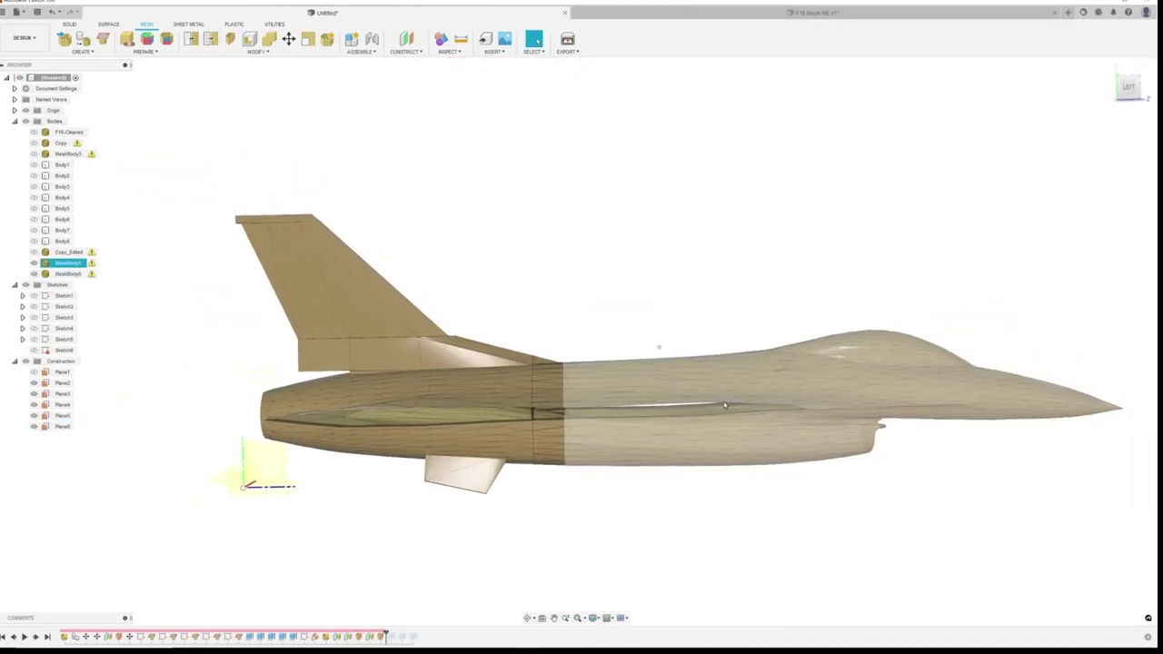
pyautogui.scroll(2, 723, 405)
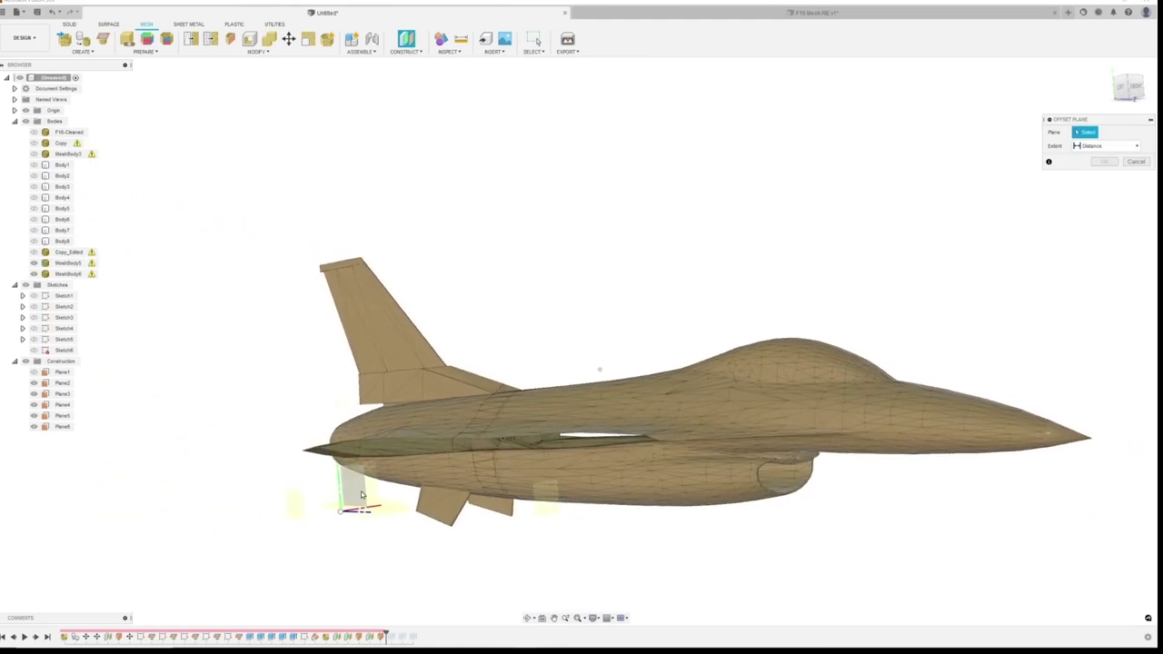
pyautogui.click(361, 495)
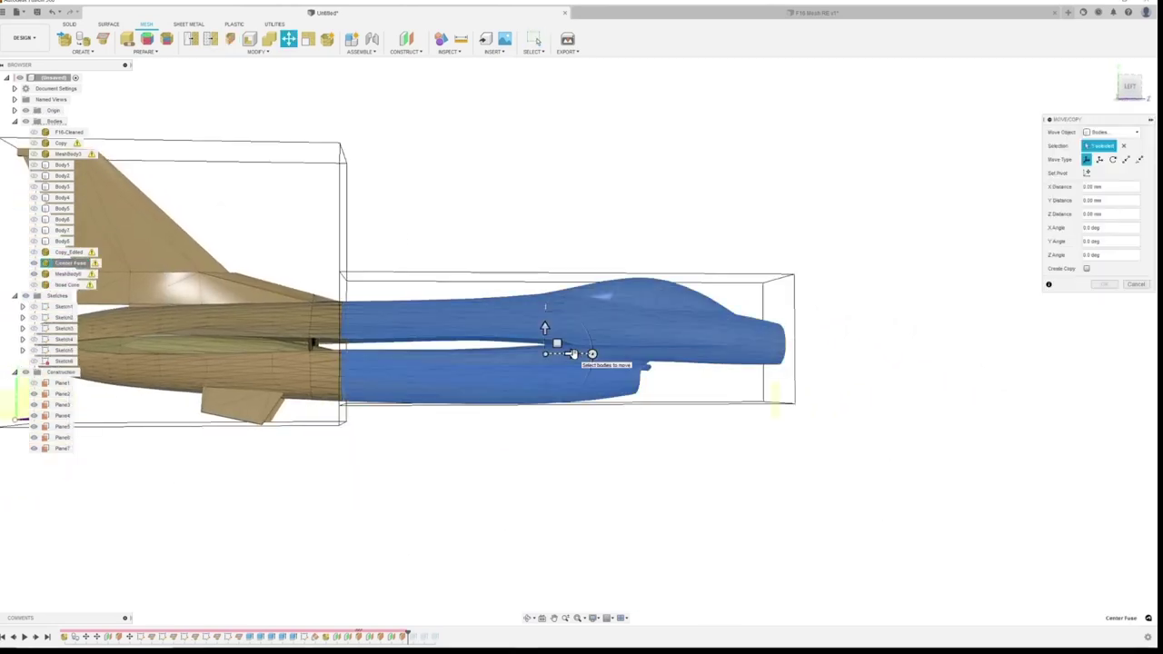
# Step: Rename the front fuselage piece and slide a section plane into the center fuselage
pyautogui.doubleClick(70, 275)
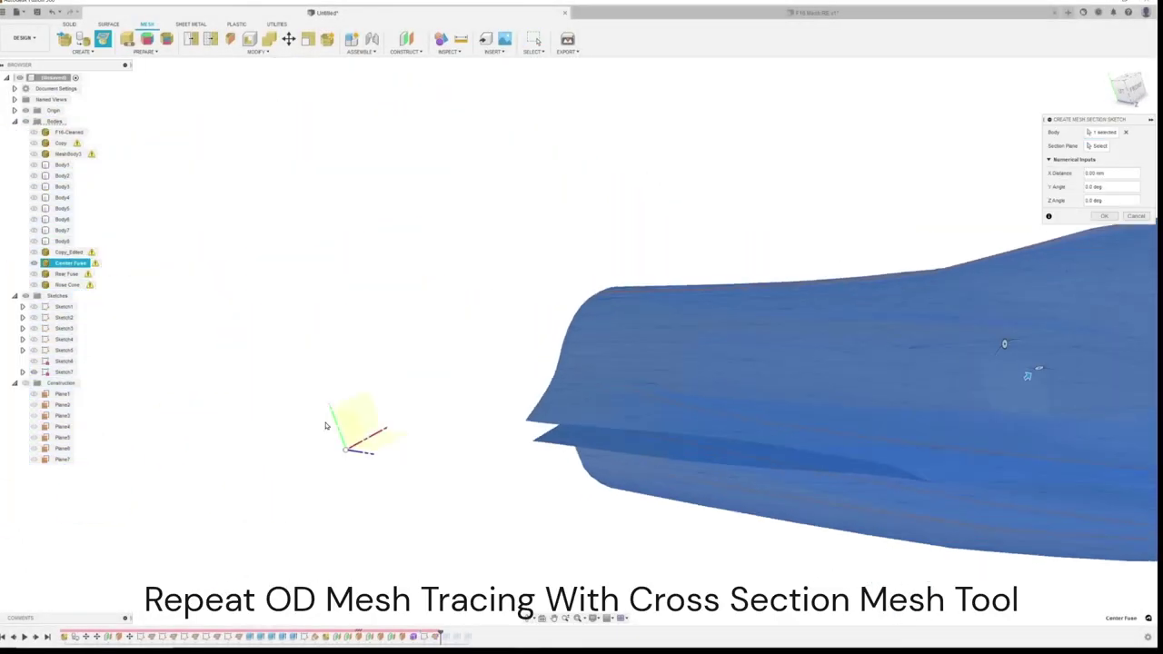
pyautogui.click(350, 418)
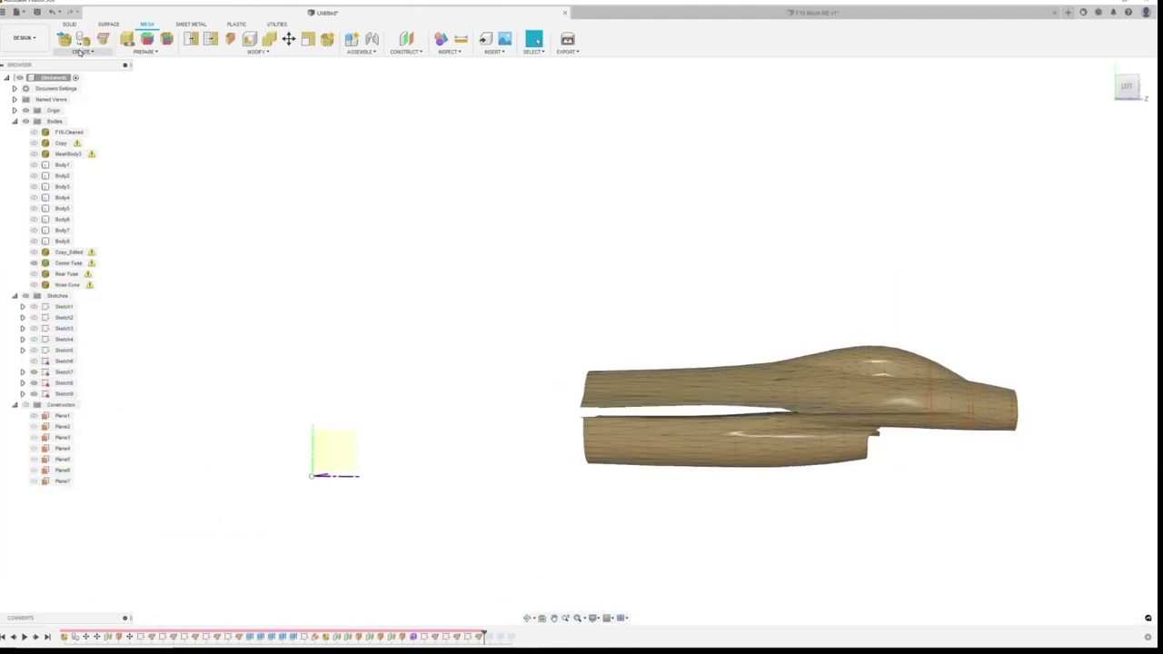
pyautogui.moveTo(345, 477); pyautogui.dragTo(805, 482)
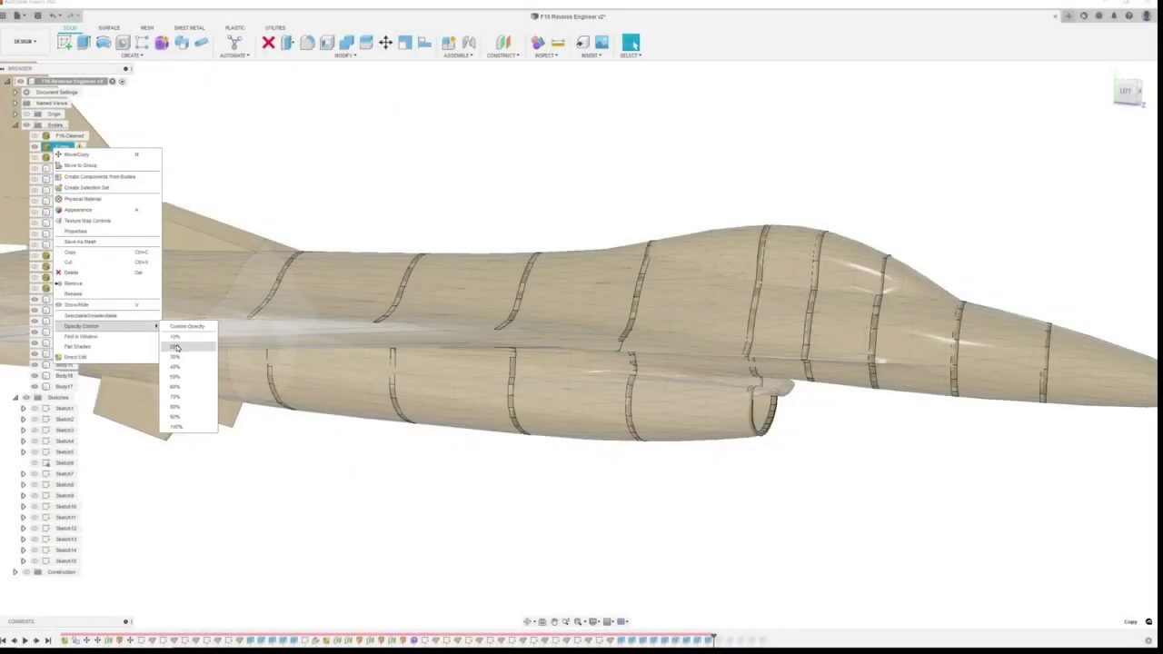
# Step: Make the fuselage mesh semi-transparent, then call up actions for the tail body
pyautogui.click(177, 348)
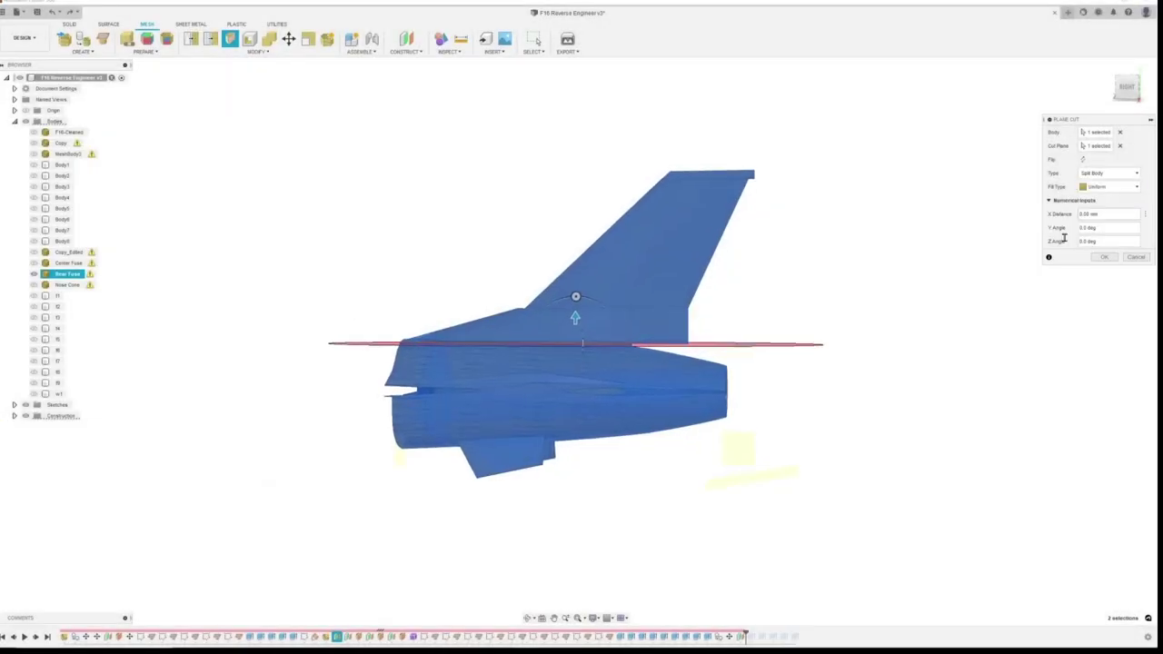
pyautogui.rightClick(900, 273)
# Step: Move the tail body upward, clear of the rear fuselage
pyautogui.click(860, 281)
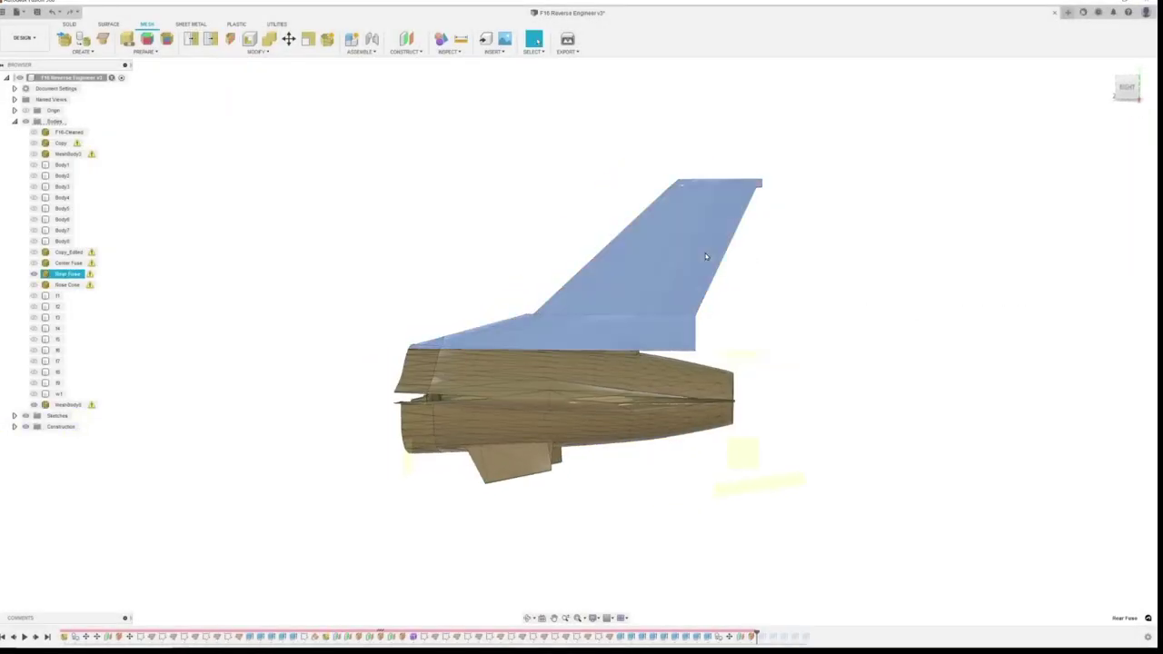
pyautogui.moveTo(563, 309); pyautogui.dragTo(563, 238)
pyautogui.moveTo(691, 363)
pyautogui.keyDown('shift'); pyautogui.mouseDown(button='middle')
pyautogui.moveTo(796, 341)
pyautogui.moveTo(822, 361)
pyautogui.mouseUp(button='middle'); pyautogui.keyUp('shift')
pyautogui.press('Return')
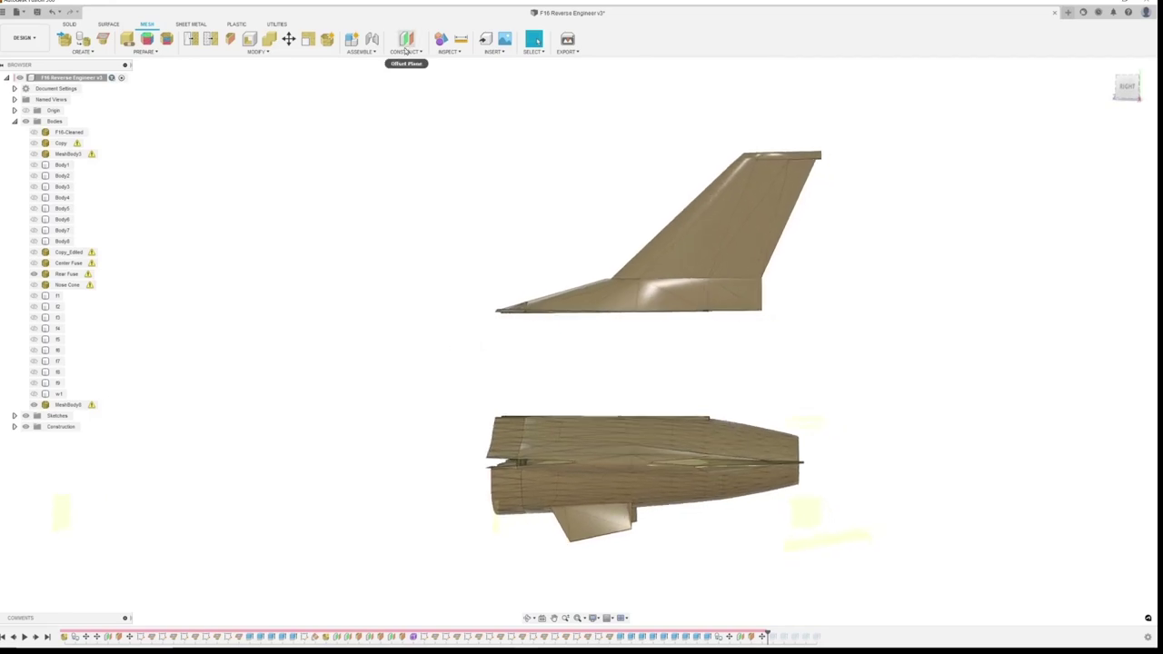
# Step: Add an offset plane 77.792 mm up the tail and plane-cut the fin mesh there
pyautogui.moveTo(748, 539); pyautogui.dragTo(748, 293)
pyautogui.moveTo(749, 293)
pyautogui.keyDown('shift'); pyautogui.mouseDown(button='middle')
pyautogui.moveTo(485, 260)
pyautogui.moveTo(290, 285)
pyautogui.mouseUp(button='middle'); pyautogui.keyUp('shift')
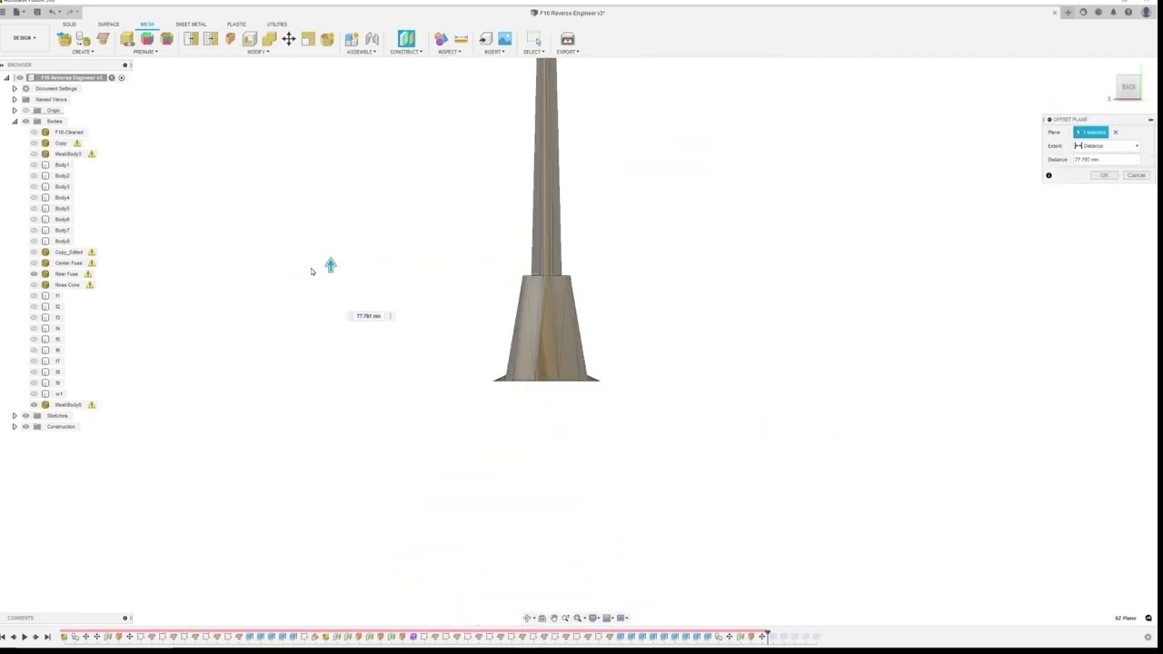
pyautogui.press('Escape')
pyautogui.click(825, 395)
pyautogui.press('Return')
# Step: Lift the cut fin piece upward away from the fuselage
pyautogui.rightClick(888, 336)
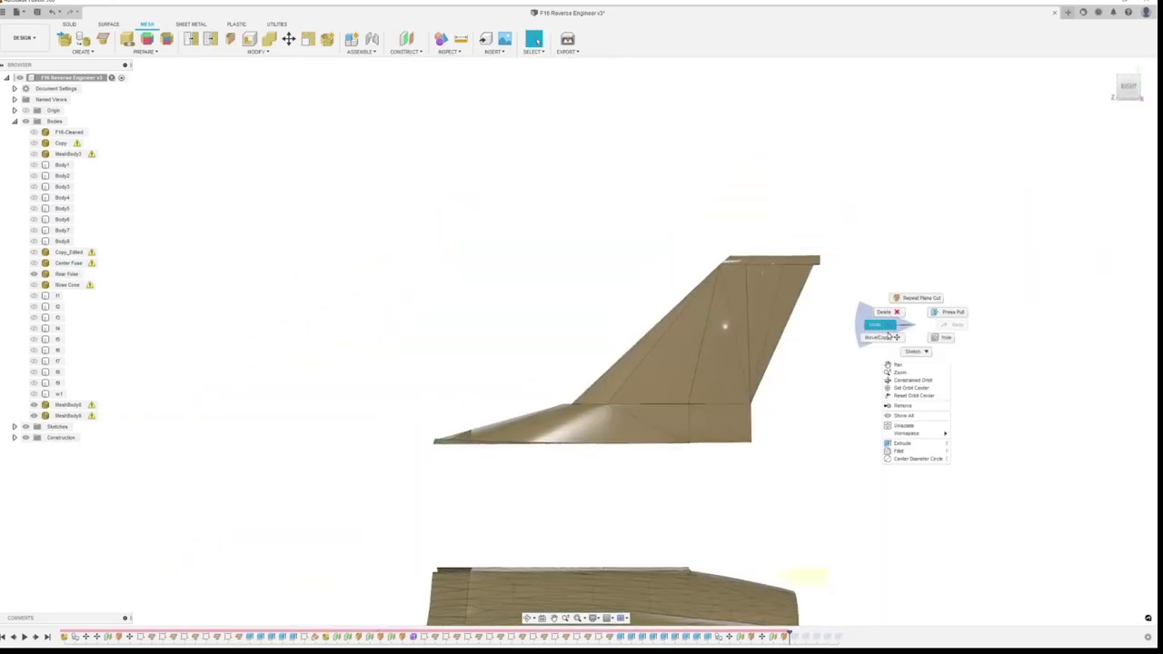
pyautogui.click(888, 336)
pyautogui.moveTo(695, 313); pyautogui.dragTo(696, 259)
pyautogui.scroll(-2, 696, 259)
pyautogui.press('Return')
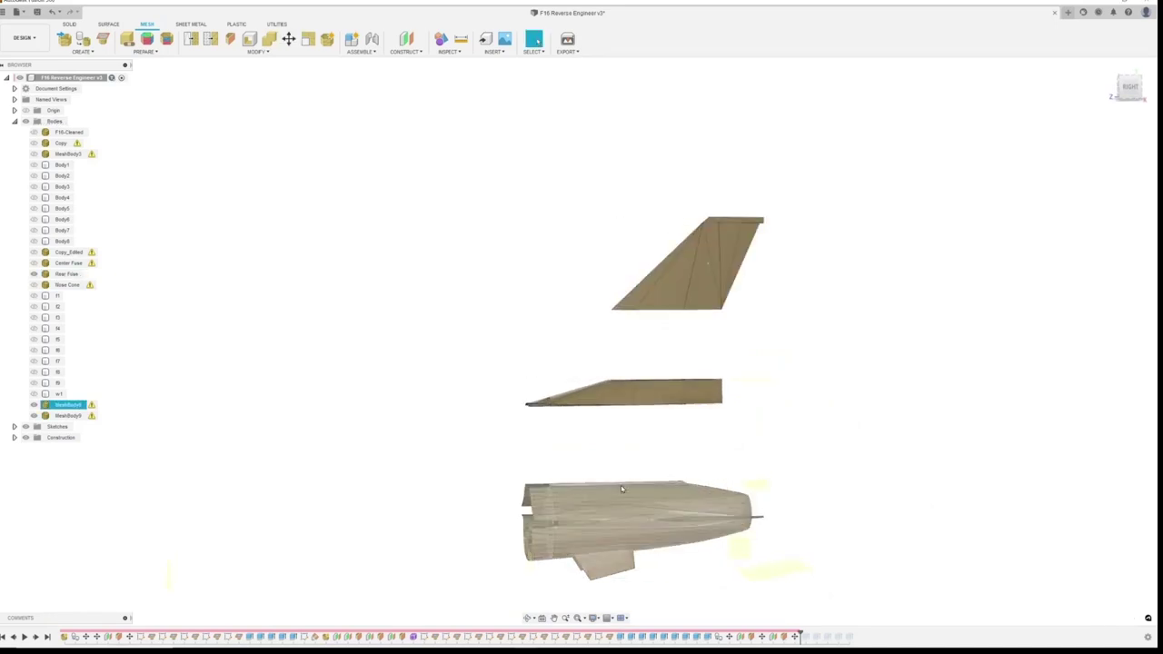
# Step: Rename the remaining body Rear Lower Fuse and slide the fin pieces along the fuselage
pyautogui.rightClick(78, 405)
pyautogui.scroll(3, 636, 364)
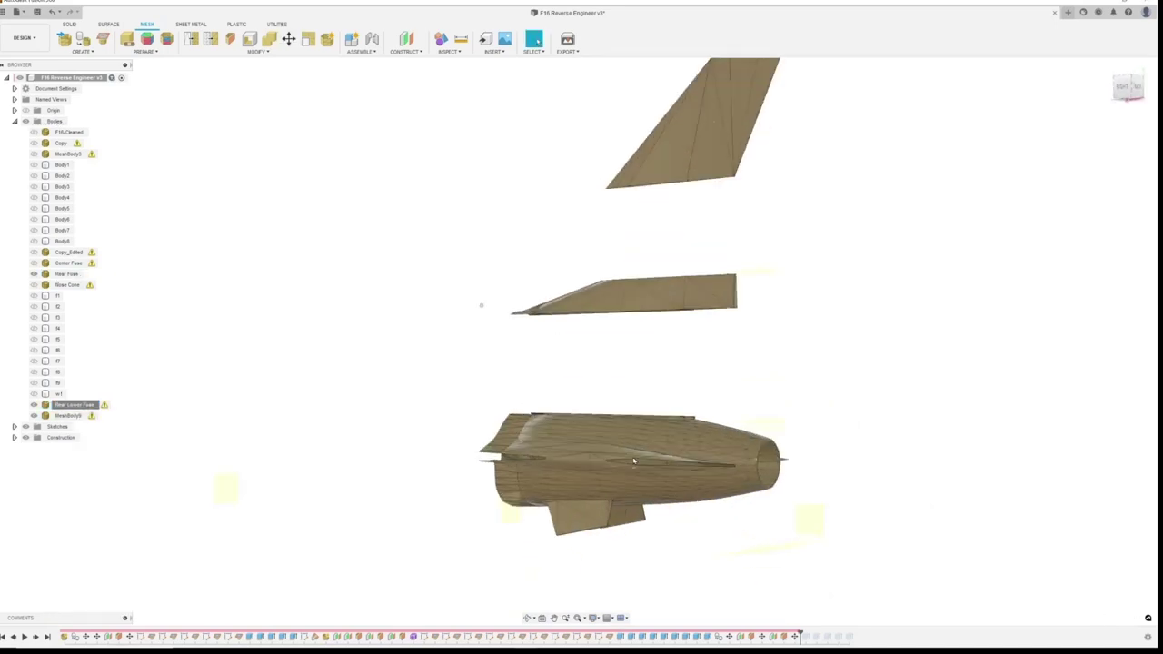
pyautogui.scroll(-2, 748, 501)
pyautogui.press('m')
pyautogui.moveTo(574, 307); pyautogui.dragTo(392, 307)
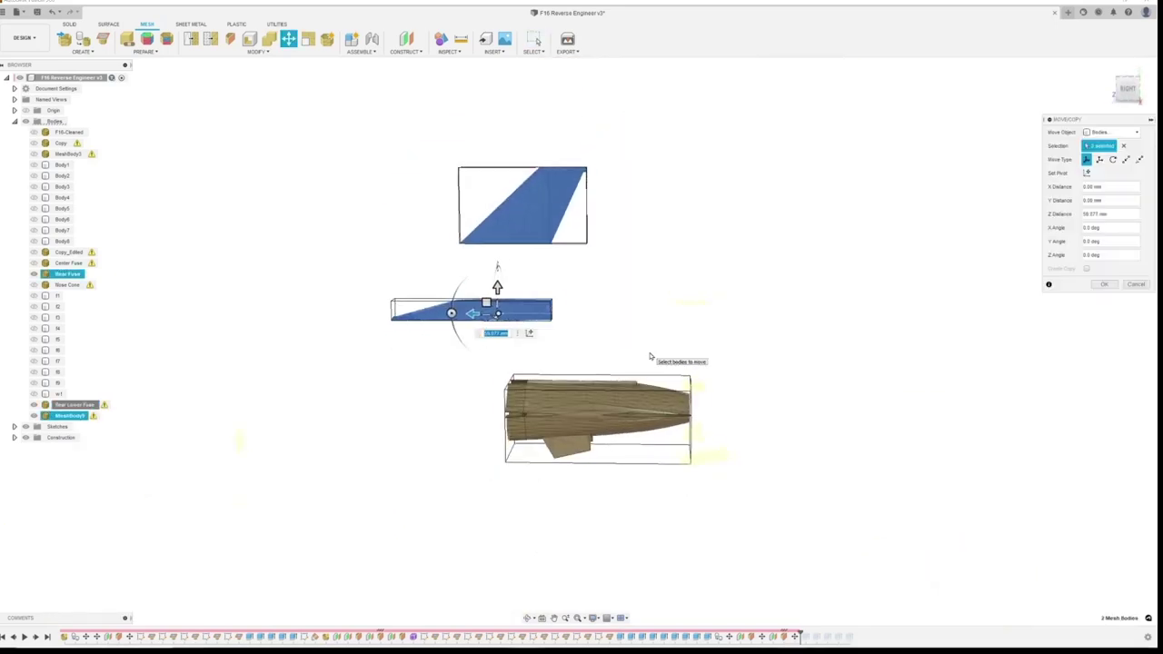
pyautogui.press('Return')
pyautogui.moveTo(648, 355)
pyautogui.keyDown('shift'); pyautogui.mouseDown(button='middle')
pyautogui.moveTo(728, 451)
pyautogui.moveTo(662, 384)
pyautogui.mouseUp(button='middle'); pyautogui.keyUp('shift')
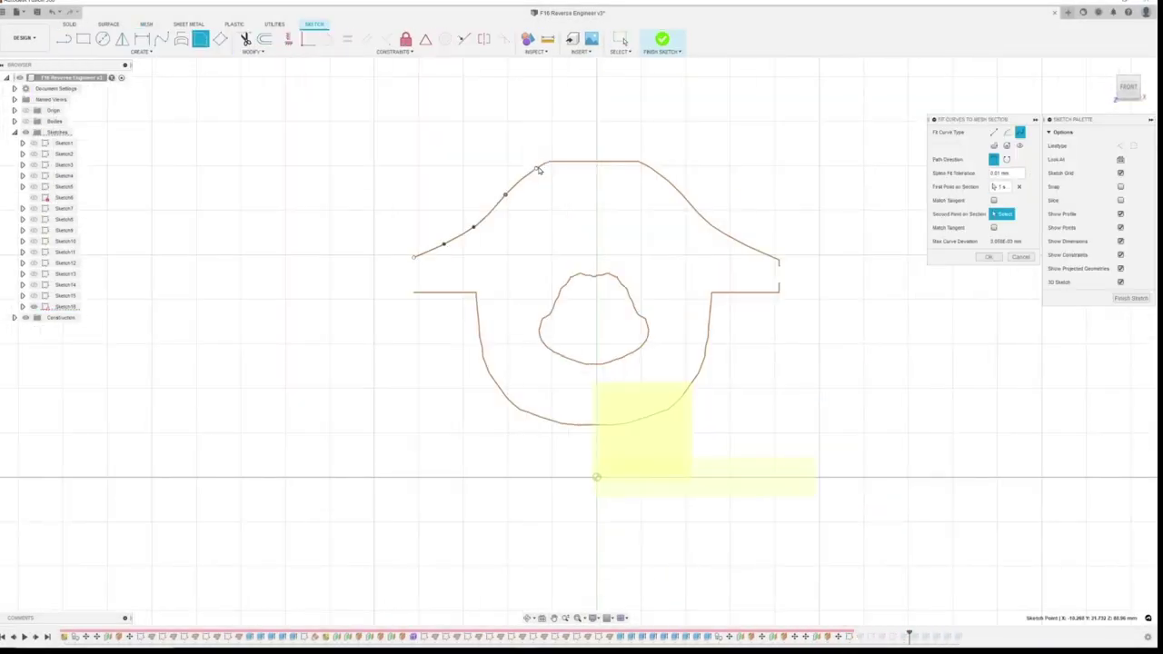
# Step: Fit closed splines around the ring and outer section outlines, then finish each cross-section sketch
pyautogui.click(497, 392)
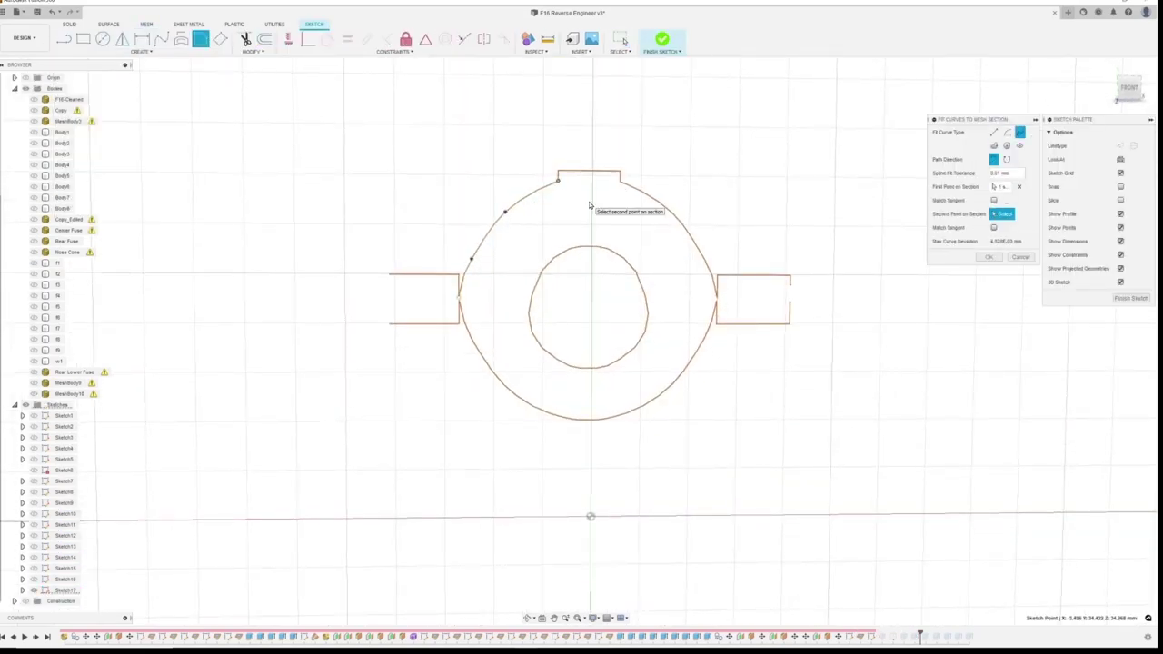
pyautogui.click(696, 356)
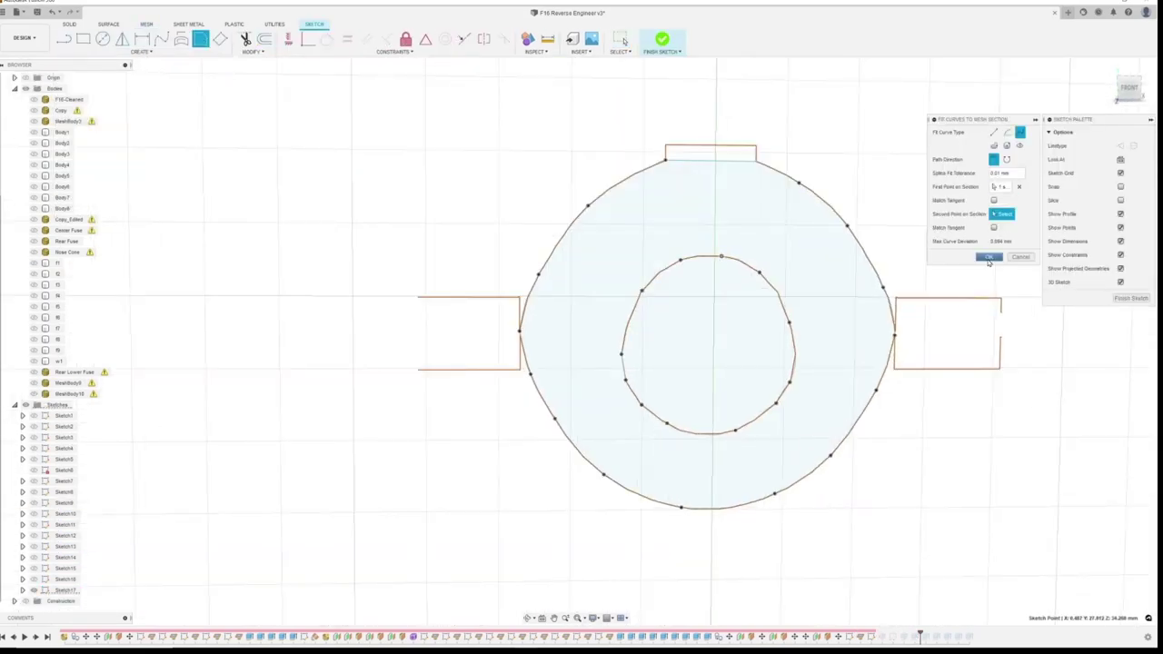
pyautogui.click(83, 463)
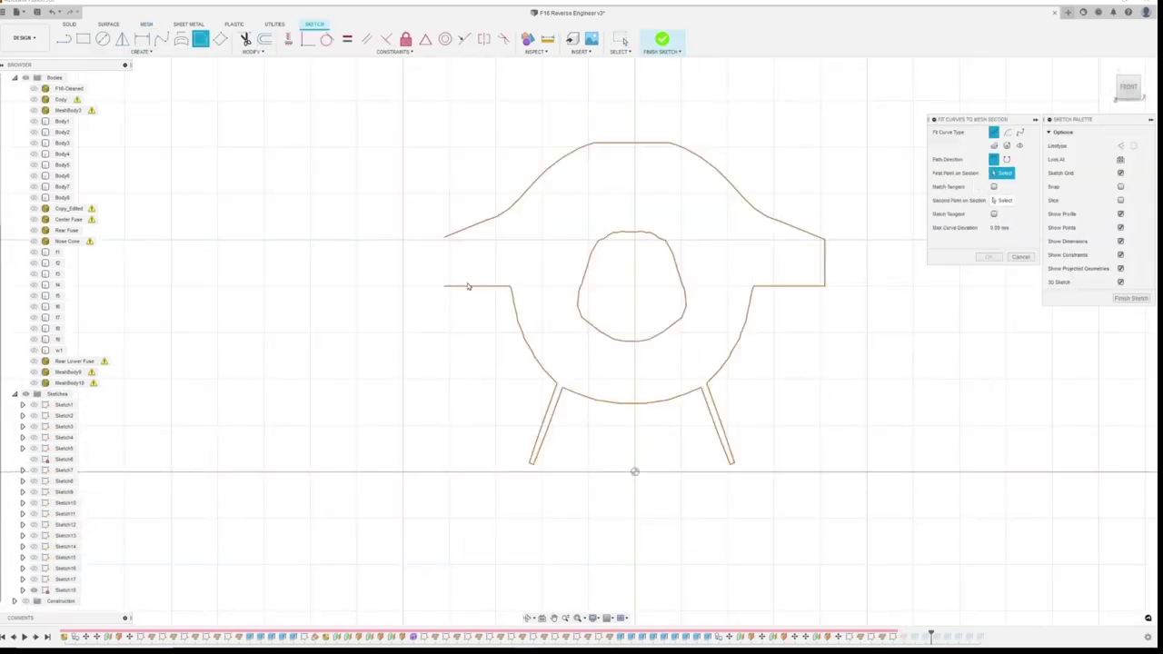
pyautogui.scroll(2, 569, 356)
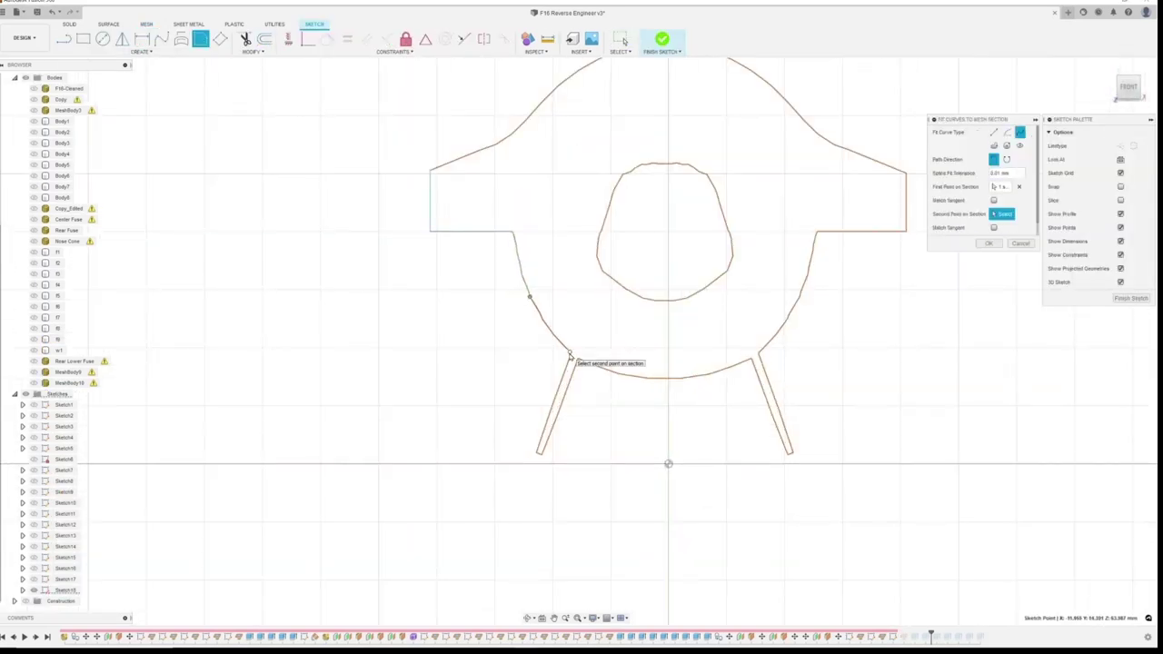
pyautogui.click(760, 355)
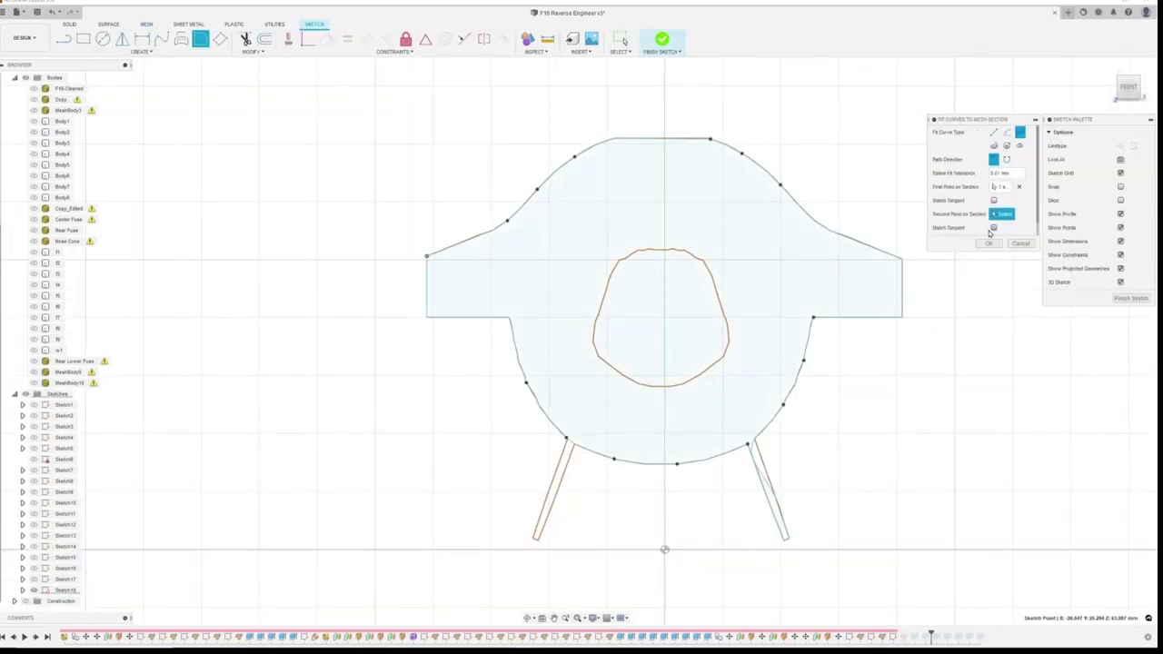
pyautogui.press('Return')
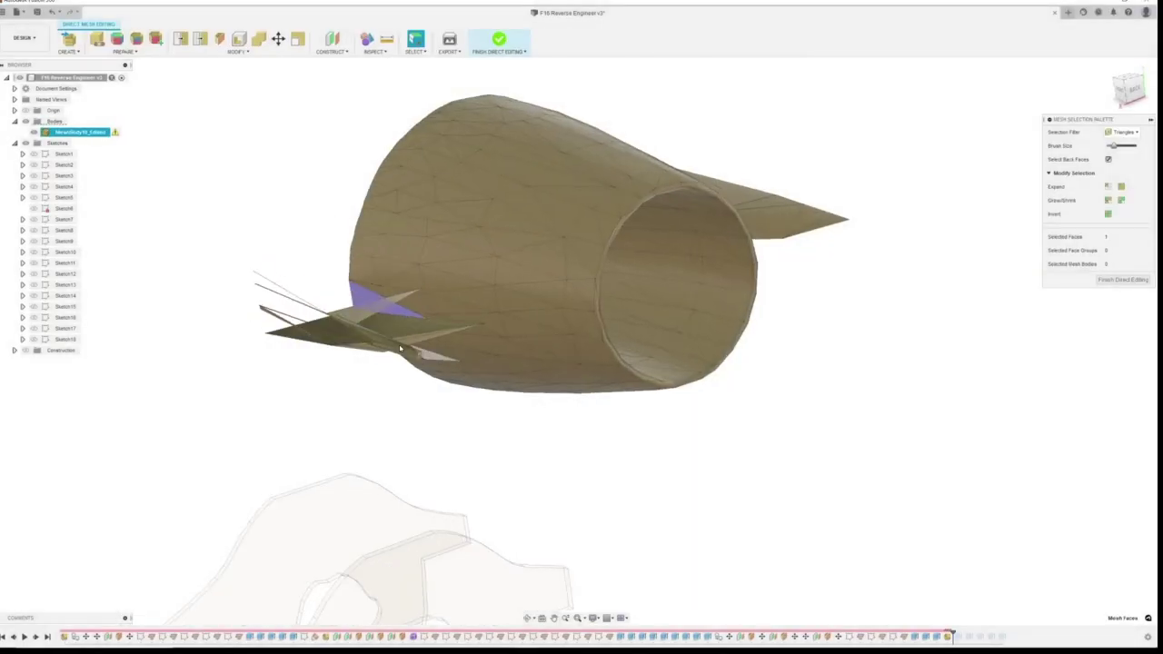
# Step: Orbit and zoom around the cylindrical engine mesh to inspect its side and surface faces
pyautogui.moveTo(397, 325)
pyautogui.keyDown('shift'); pyautogui.mouseDown(button='middle')
pyautogui.moveTo(416, 364)
pyautogui.moveTo(419, 457)
pyautogui.mouseUp(button='middle'); pyautogui.keyUp('shift')
pyautogui.moveTo(221, 336)
pyautogui.keyDown('shift'); pyautogui.mouseDown(button='middle')
pyautogui.moveTo(887, 551)
pyautogui.moveTo(728, 291)
pyautogui.mouseUp(button='middle'); pyautogui.keyUp('shift')
pyautogui.keyDown('shift'); pyautogui.moveTo(1020, 163); pyautogui.dragTo(614, 435, button='middle'); pyautogui.keyUp('shift')
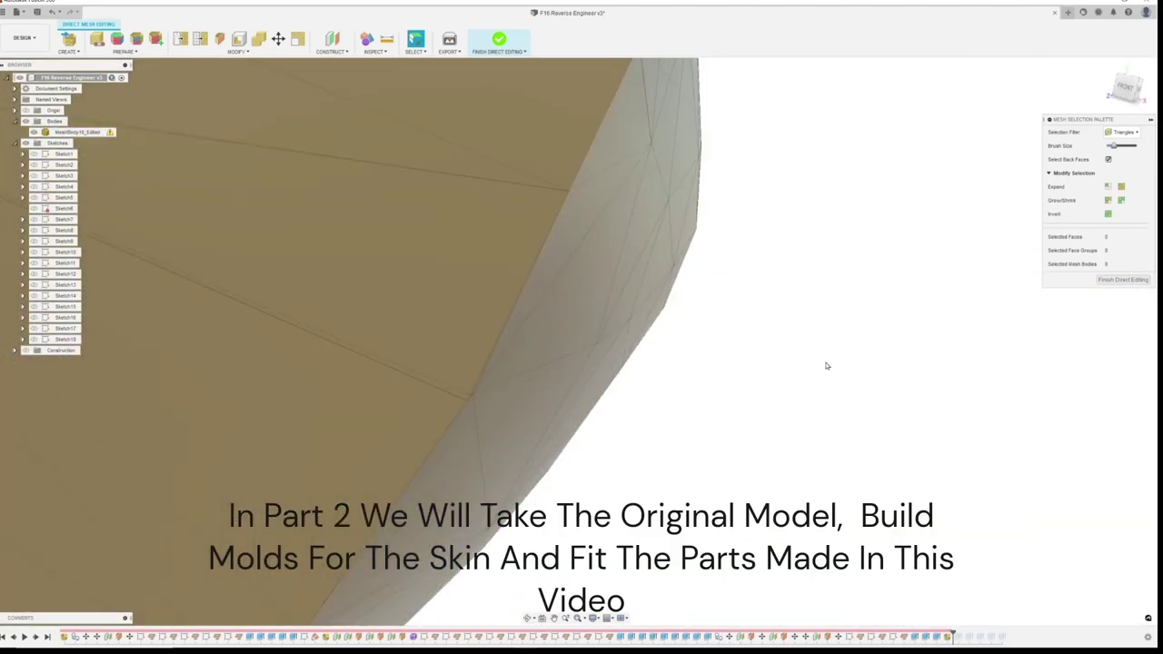
pyautogui.press('F6')
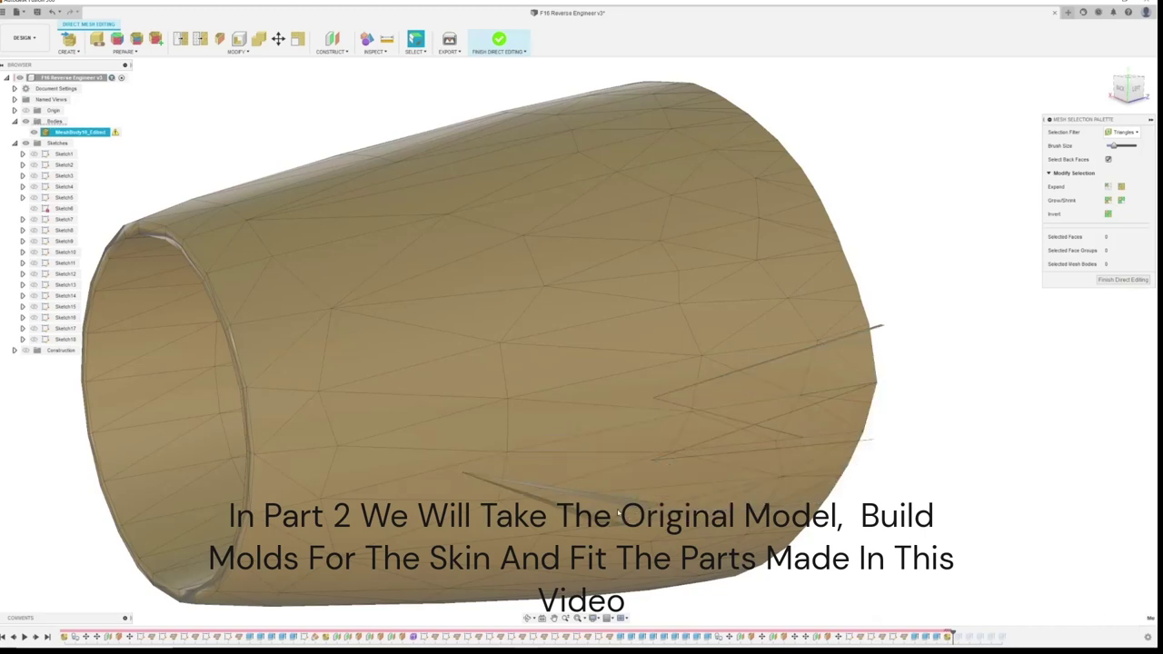
pyautogui.moveTo(618, 514)
pyautogui.keyDown('shift'); pyautogui.mouseDown(button='middle')
pyautogui.moveTo(576, 340)
pyautogui.moveTo(643, 310)
pyautogui.mouseUp(button='middle'); pyautogui.keyUp('shift')
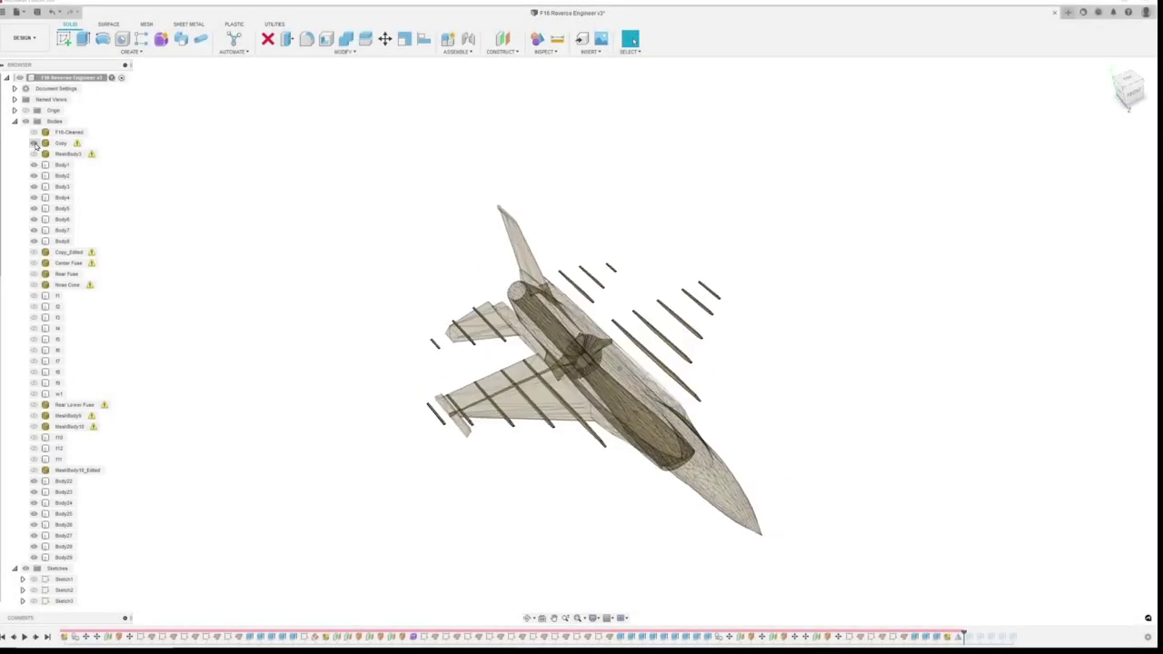
# Step: Turn off the Copy mesh body's visibility in the browser, leaving the Body22–Body29 rods shown
pyautogui.click(34, 143)
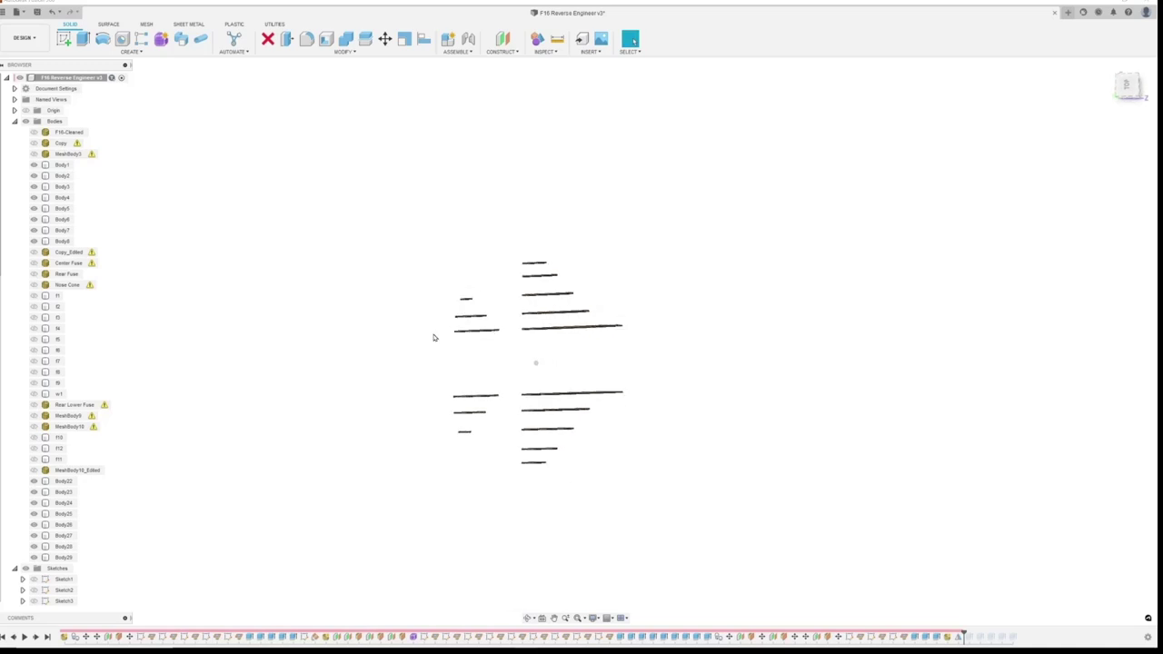